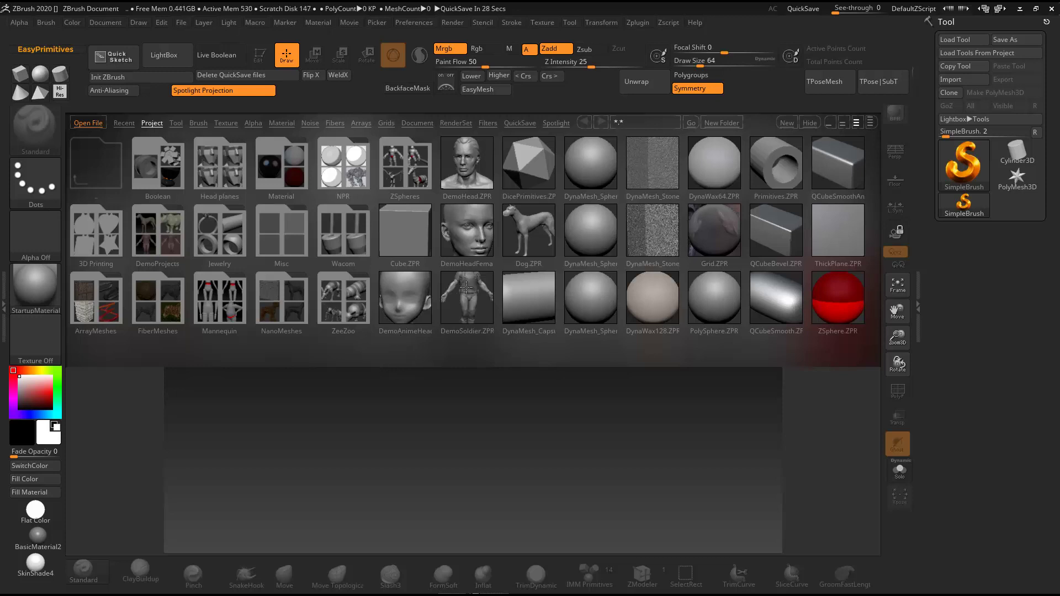
- Load the DemoSoldier.ZPR project from LightBox and zoom out until the whole soldier shows
double_click(469, 302)
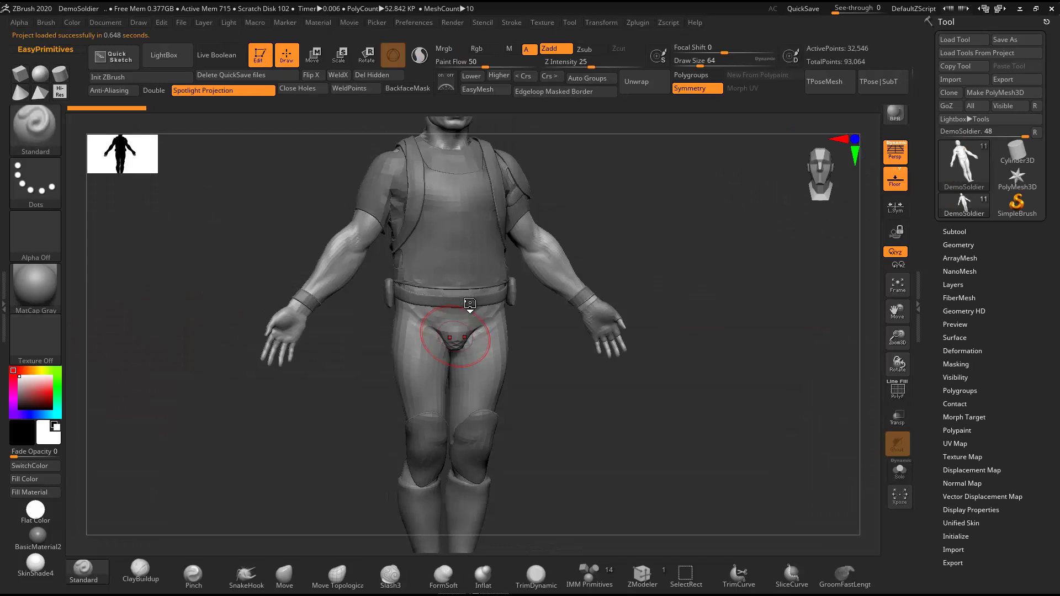
drag(898, 337, 634, 331)
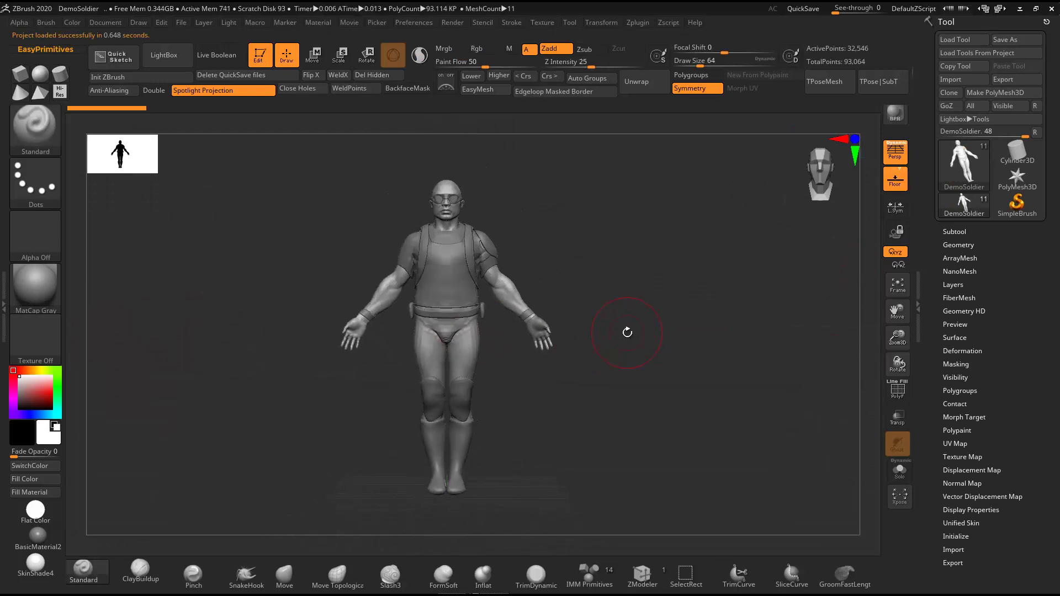
- Dock Zplugin in the left tray and run Transpose Master's TPoseMesh with ZSphere Rig and Layer enabled
click(6, 301)
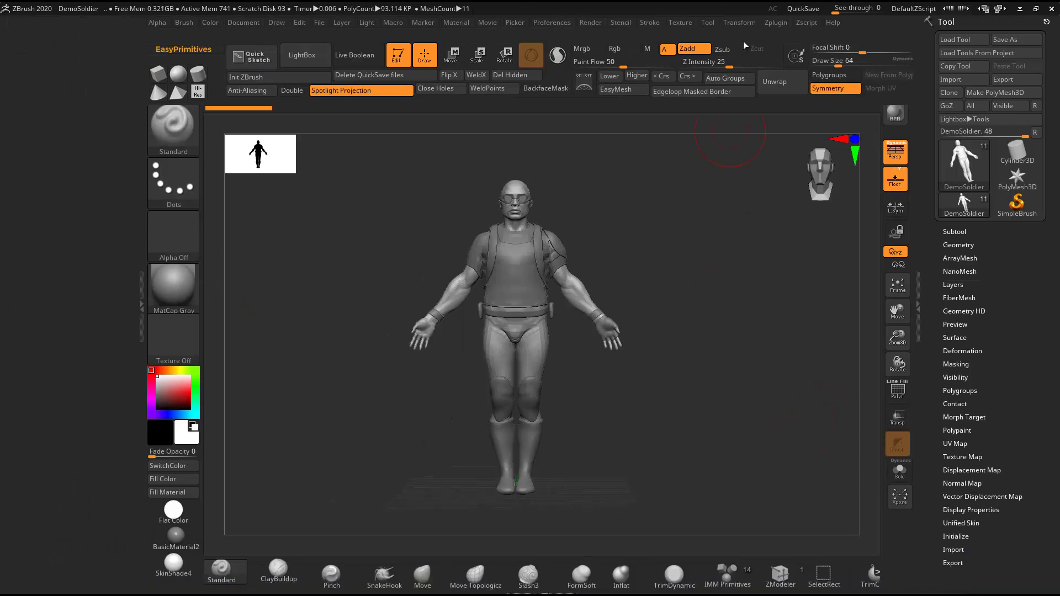
click(780, 27)
drag(769, 32, 57, 78)
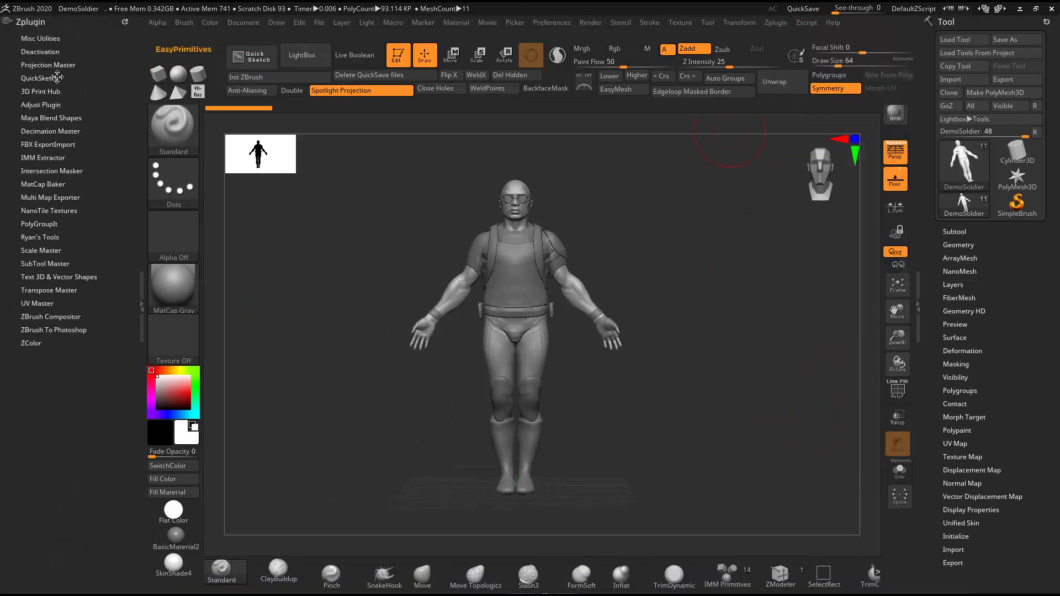
click(55, 291)
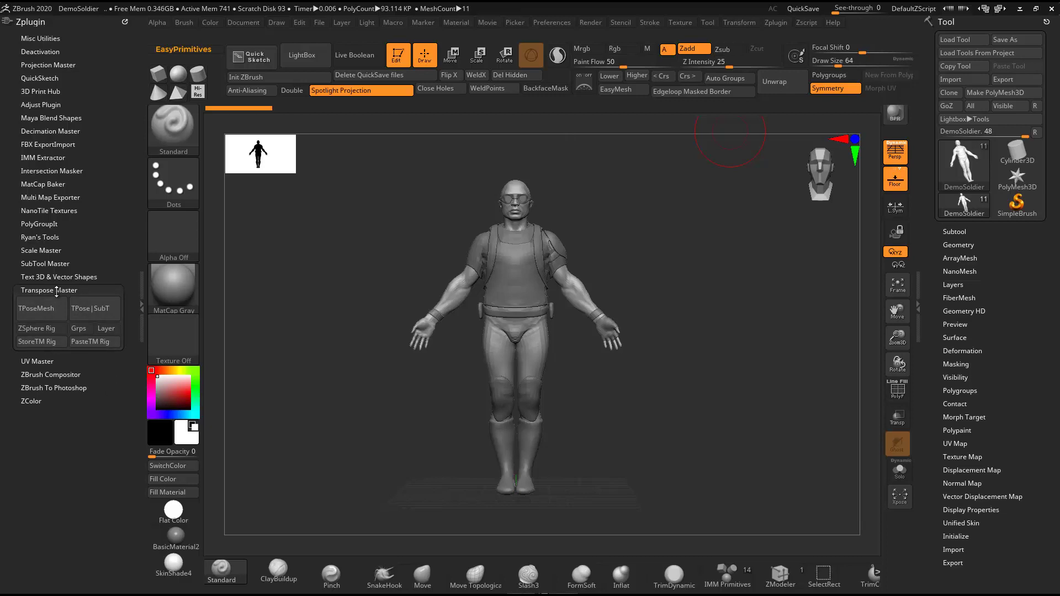
click(36, 330)
click(107, 328)
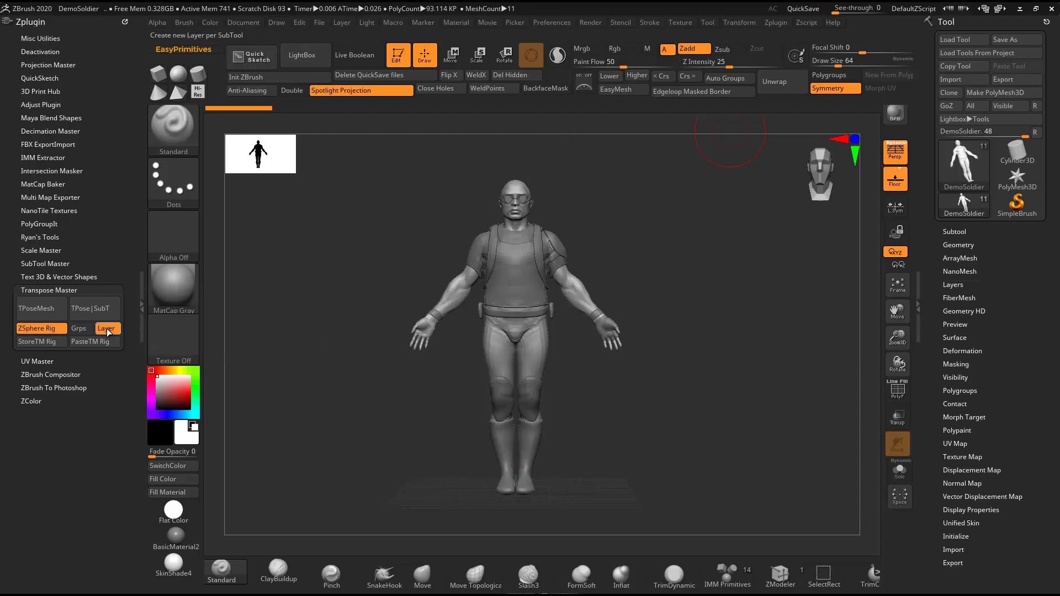
click(41, 308)
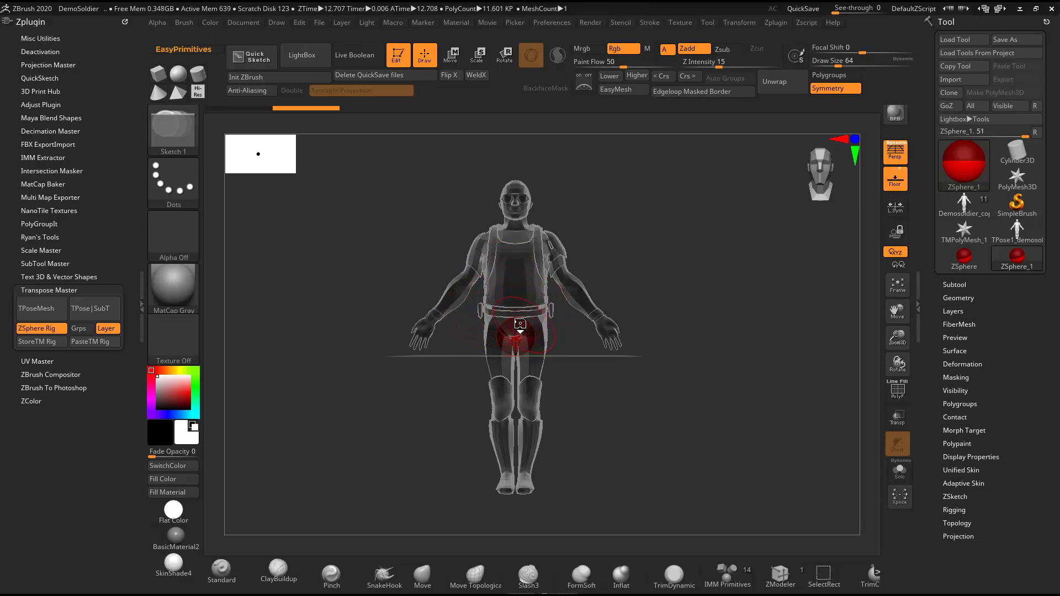
- Add and position ZSpheres up the spine to the shoulder and upper arm
click(451, 55)
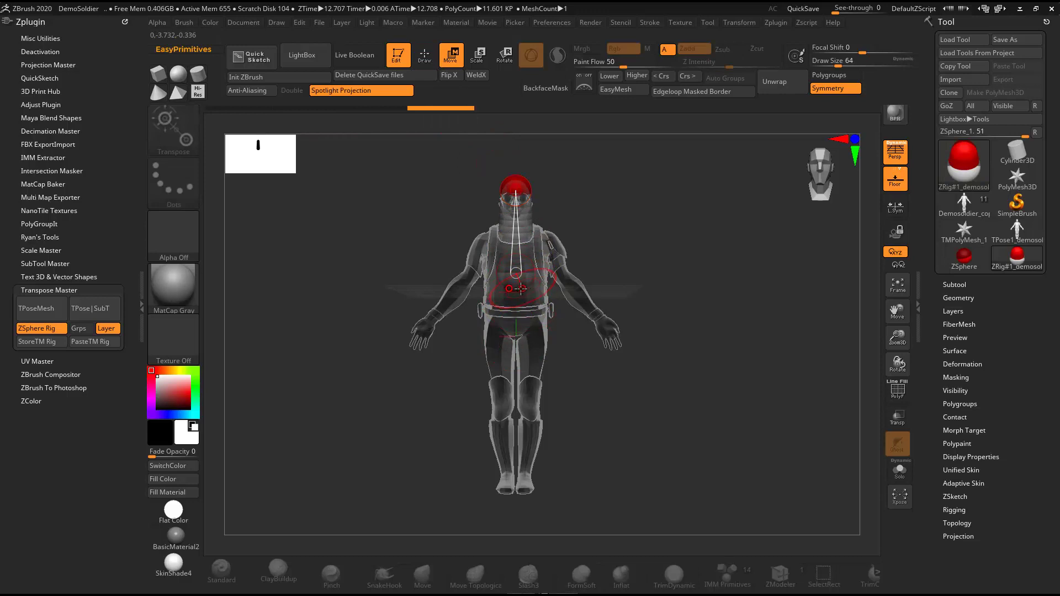
key(q)
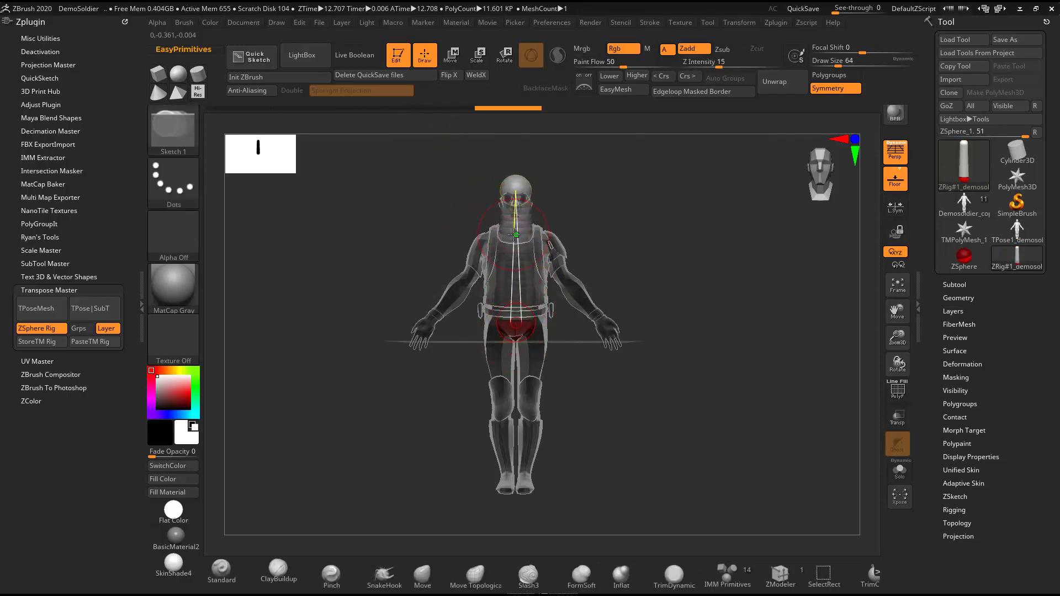
mouse_move(626, 239)
mouse_down()
mouse_move(653, 246)
mouse_move(521, 225)
mouse_move(311, 166)
mouse_up()
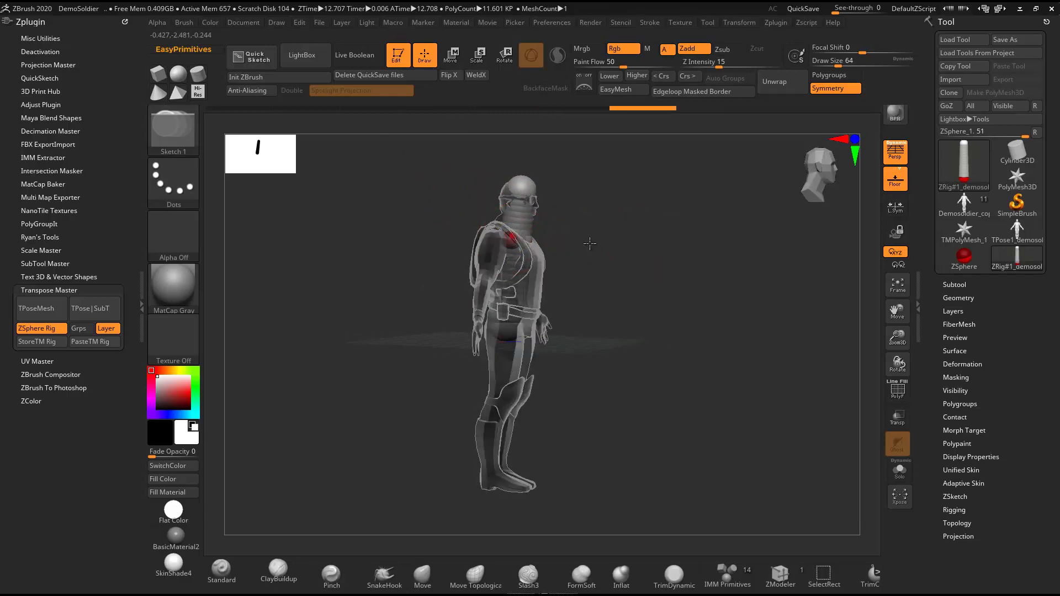
click(447, 64)
mouse_move(441, 208)
mouse_down()
mouse_move(494, 243)
mouse_move(475, 260)
mouse_up()
shift+drag(557, 232, 623, 221)
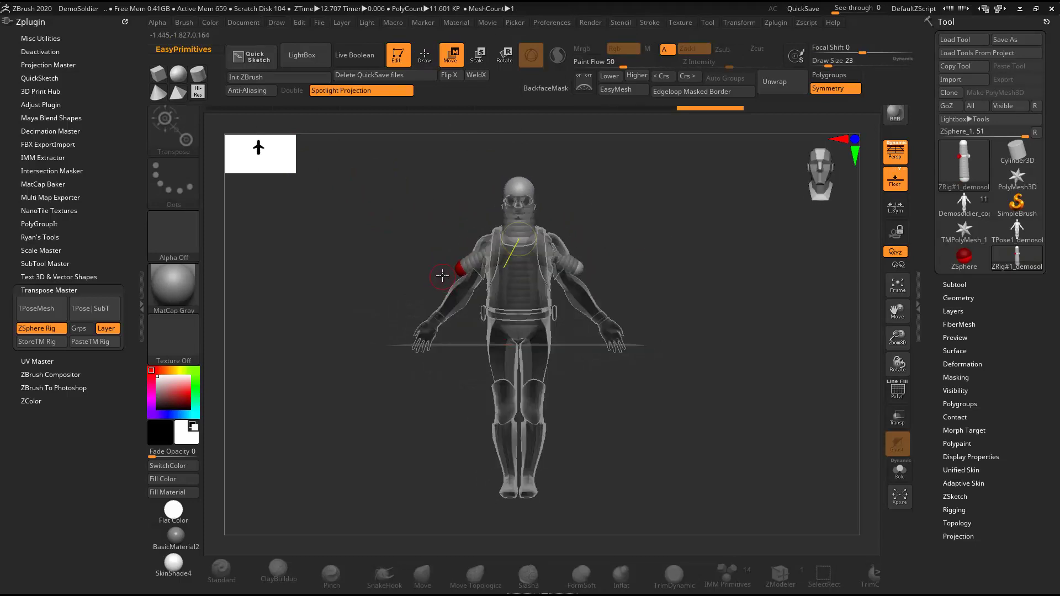
- Extend the arm chain with ZSpheres from the shoulder down to the hand
key(q)
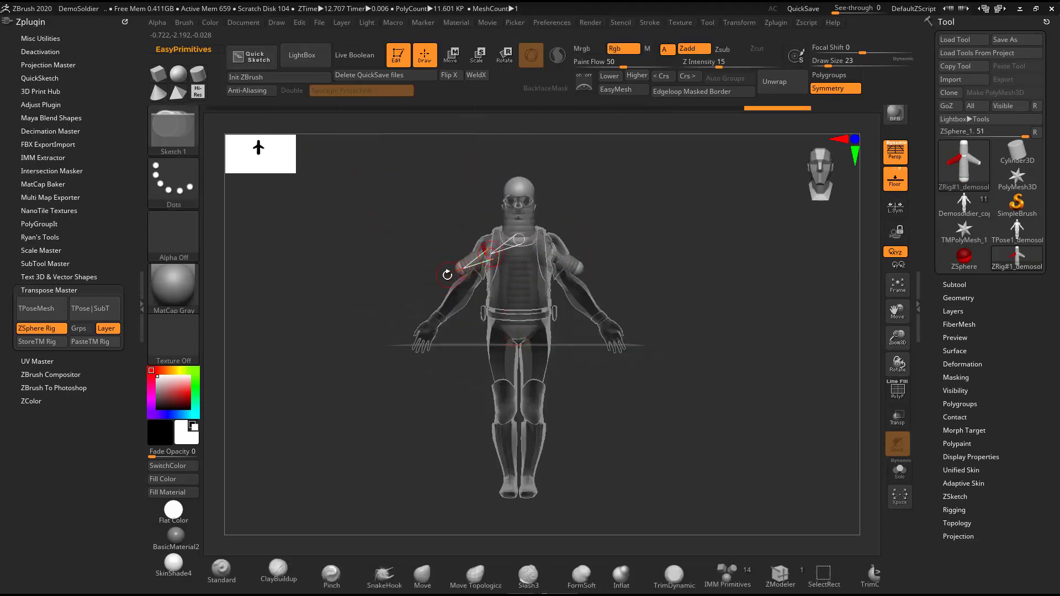
click(450, 63)
drag(490, 254, 422, 337)
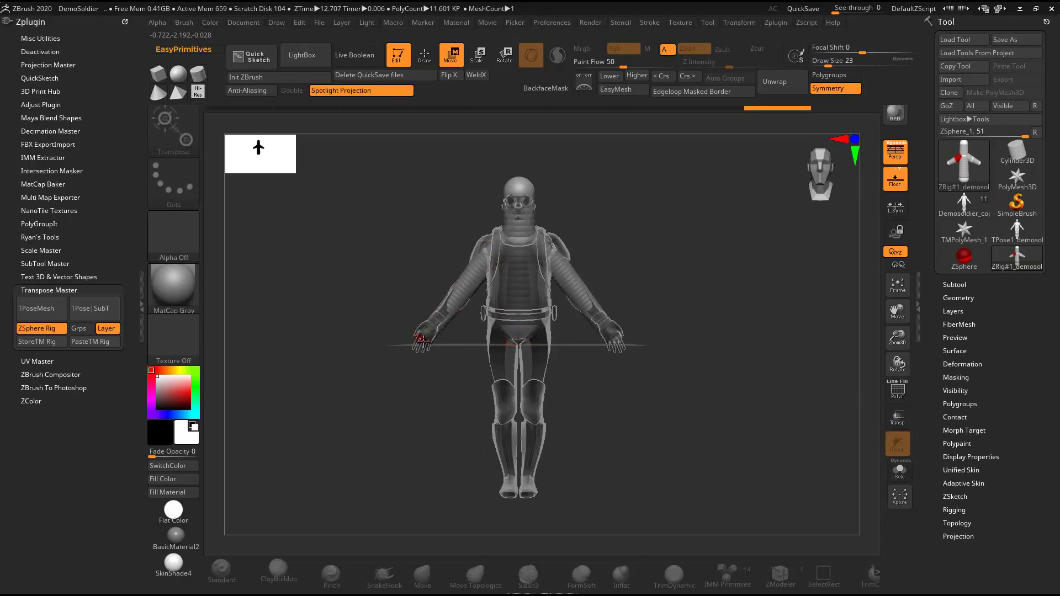
click(416, 50)
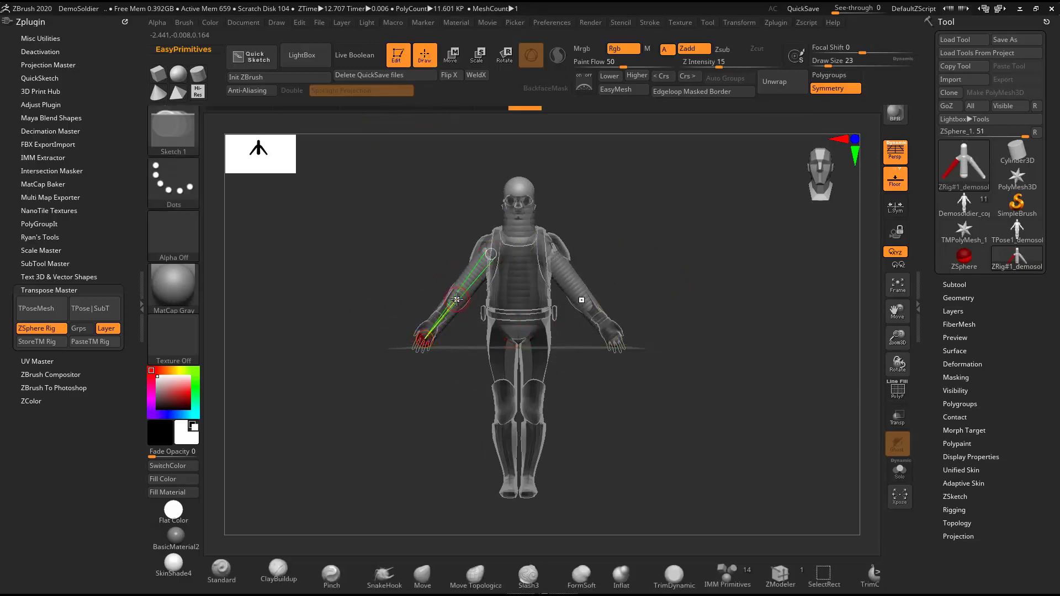
mouse_move(583, 296)
mouse_down()
mouse_move(705, 298)
mouse_move(684, 315)
mouse_move(607, 309)
mouse_up()
key(w)
drag(455, 297, 489, 260)
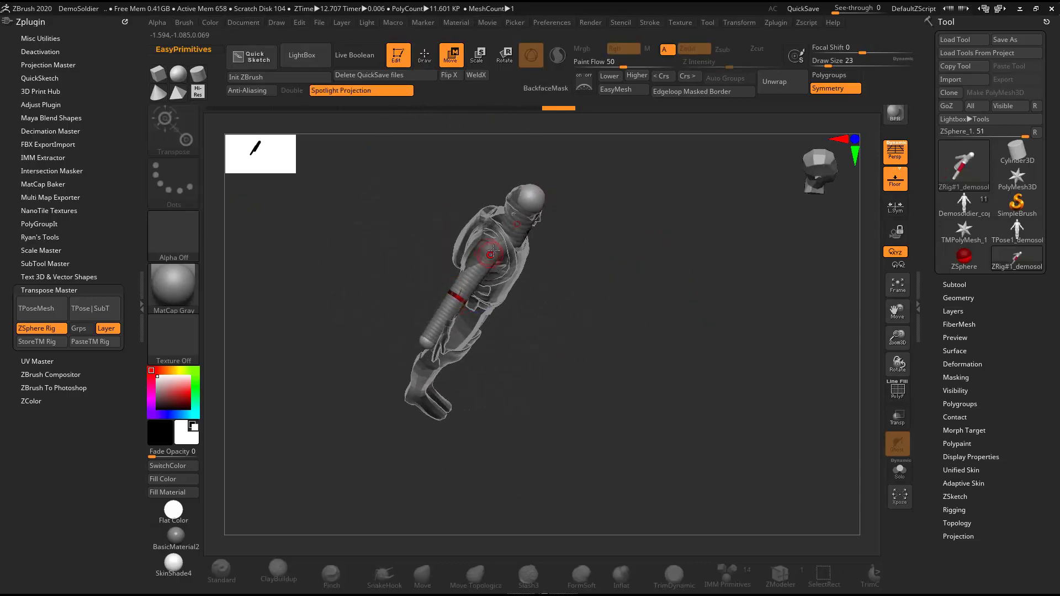
mouse_move(651, 318)
mouse_down()
mouse_move(580, 262)
mouse_move(553, 259)
mouse_up()
- Add a neck ZSphere and build leg chains from the hips down through the knees
click(424, 55)
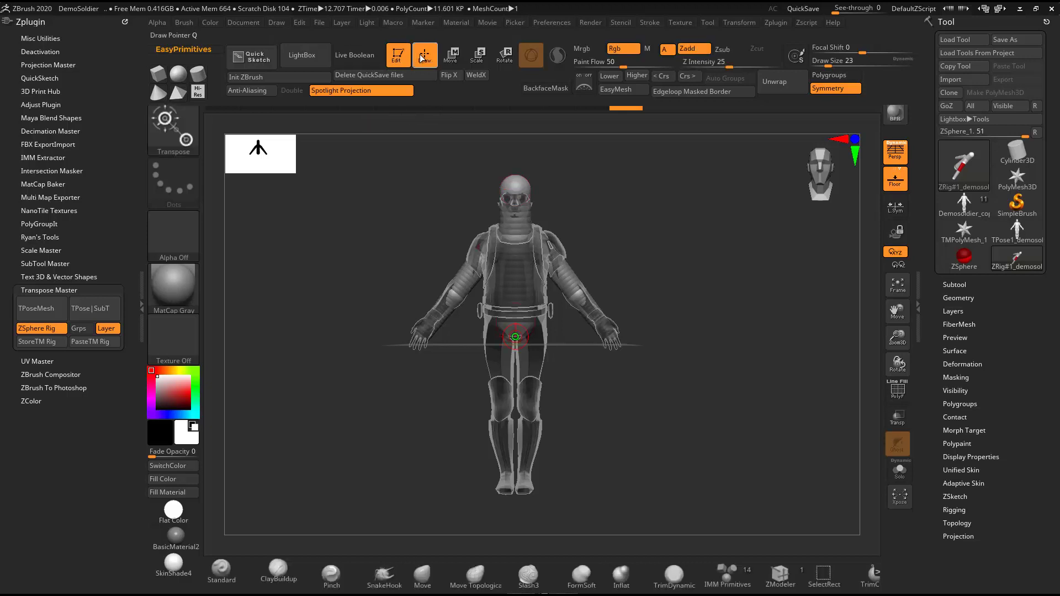
click(524, 221)
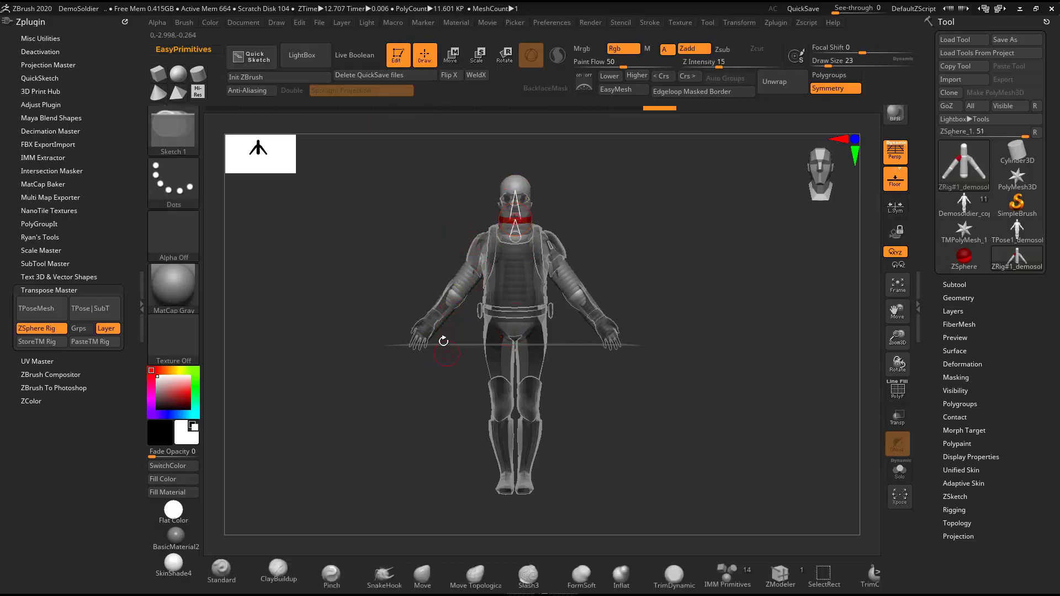
mouse_move(585, 416)
mouse_down()
mouse_move(544, 331)
mouse_move(499, 332)
mouse_up()
key(w)
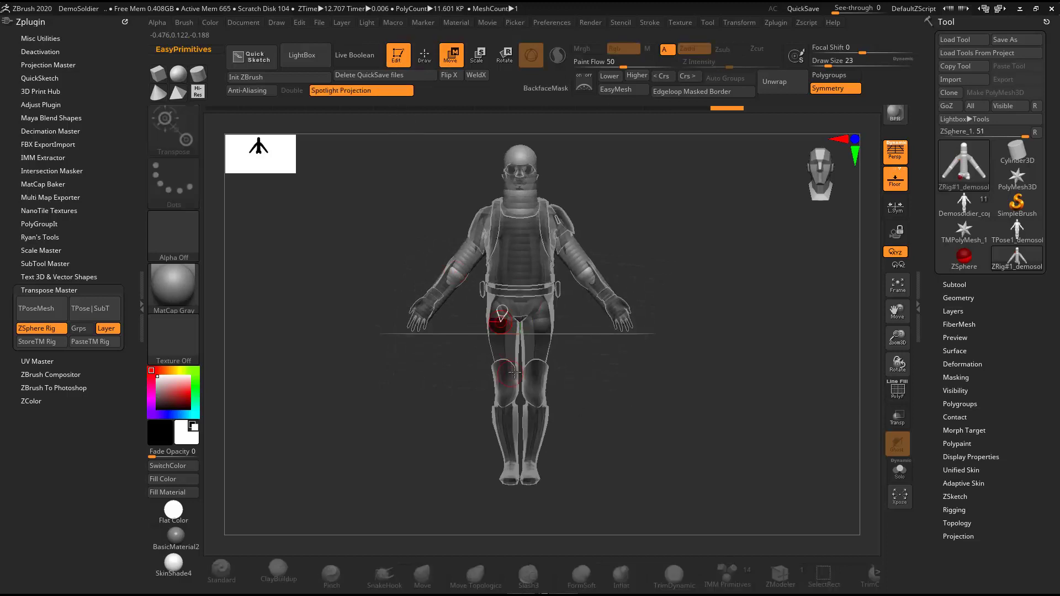
key(q)
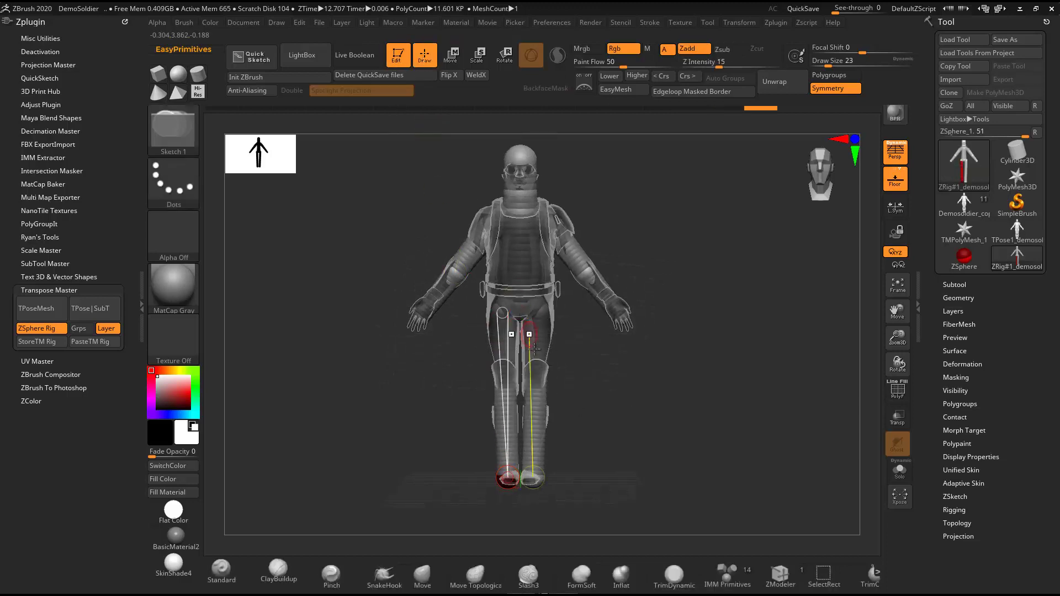
mouse_move(544, 392)
mouse_down()
mouse_move(523, 411)
mouse_move(574, 411)
mouse_up()
key(w)
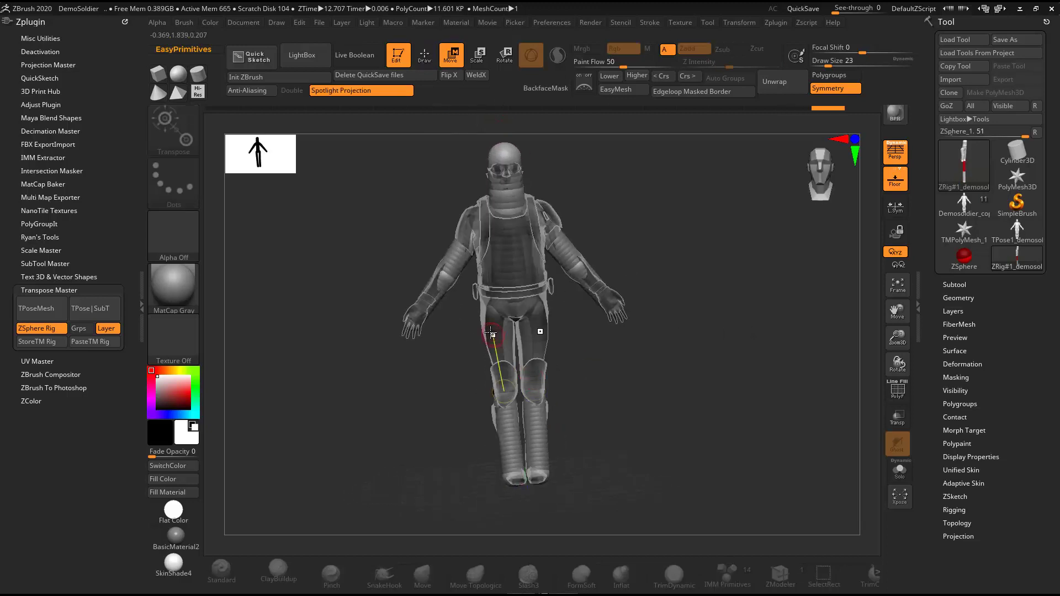
click(476, 55)
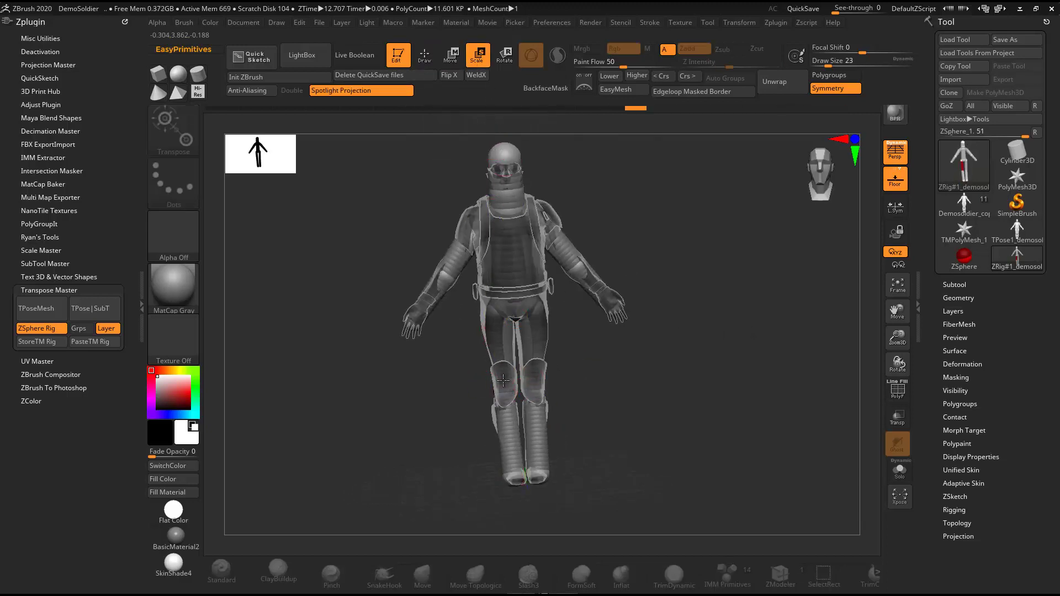
drag(514, 337, 560, 398)
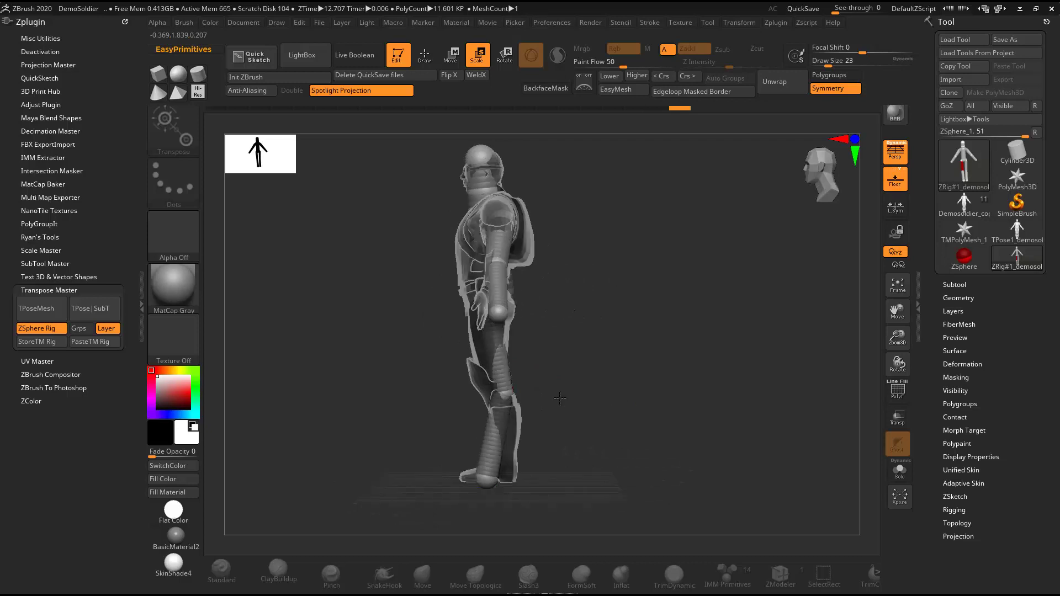
- In side view, add a ZSphere at the ankle and drag it forward to form the toe
click(449, 62)
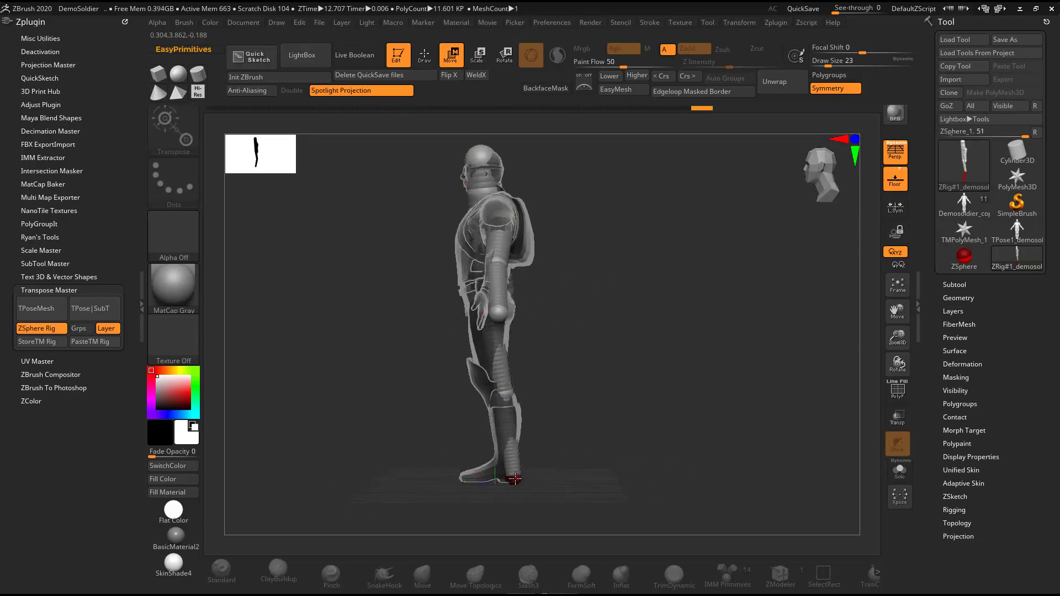
mouse_move(514, 478)
mouse_down()
mouse_move(490, 456)
mouse_move(516, 476)
mouse_move(504, 458)
mouse_move(669, 483)
mouse_move(714, 461)
mouse_up()
click(424, 55)
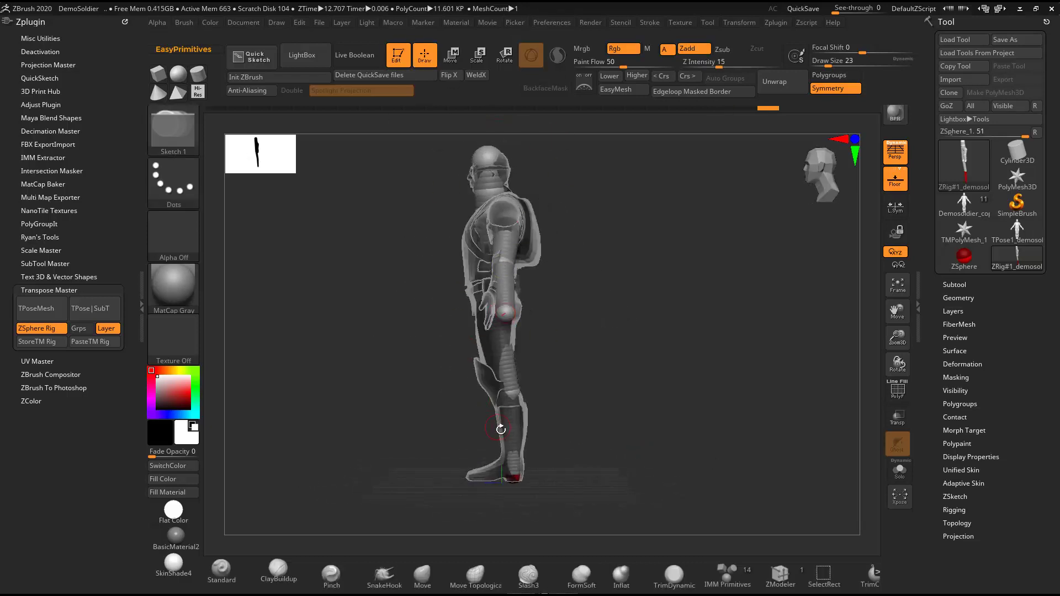
mouse_move(585, 486)
mouse_down()
mouse_move(627, 492)
mouse_move(606, 488)
mouse_move(610, 516)
mouse_move(434, 447)
mouse_up()
key(w)
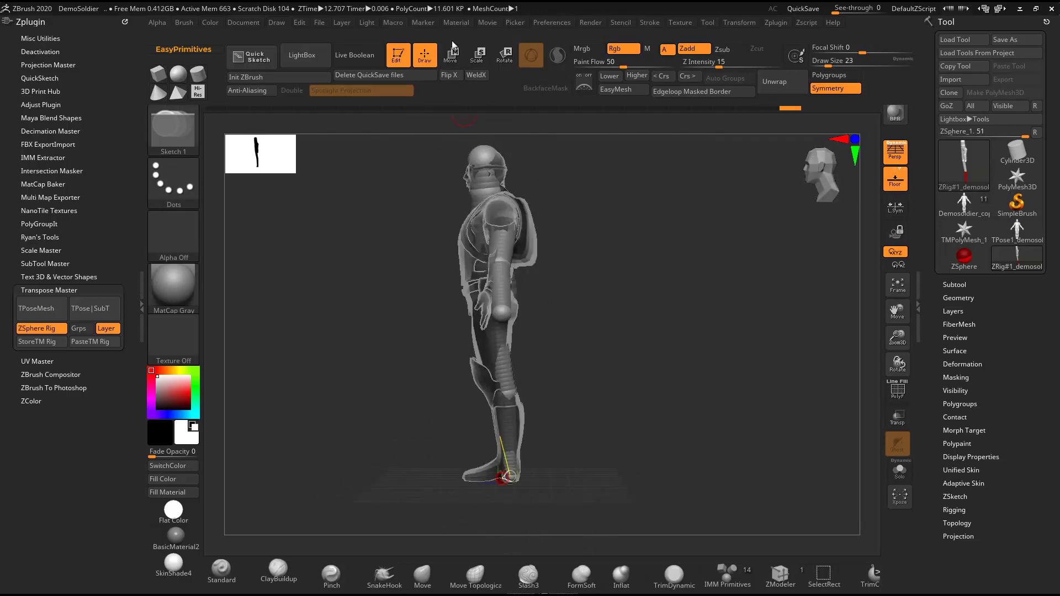
drag(500, 478, 679, 486)
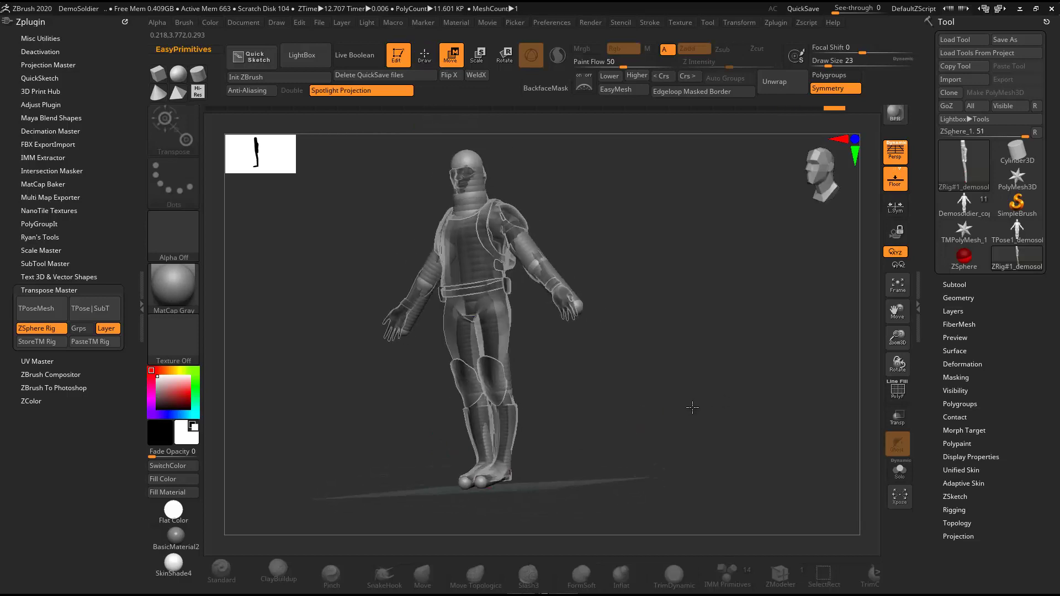
- Solo the rig, then reposition and resize the chest and shoulder ZSpheres to fit the torso
click(899, 471)
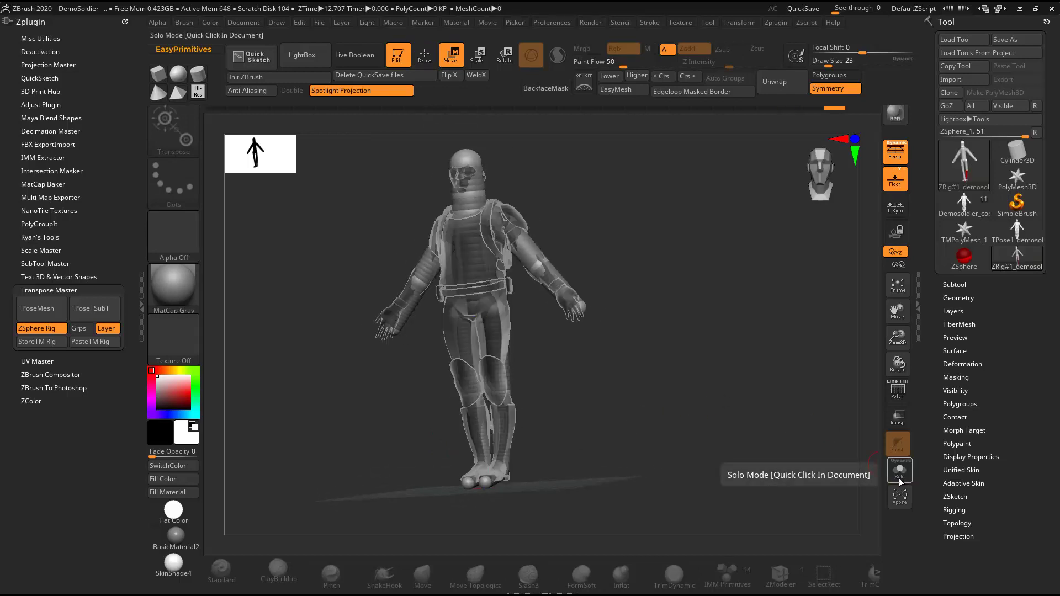
drag(746, 331, 825, 313)
drag(898, 342, 898, 376)
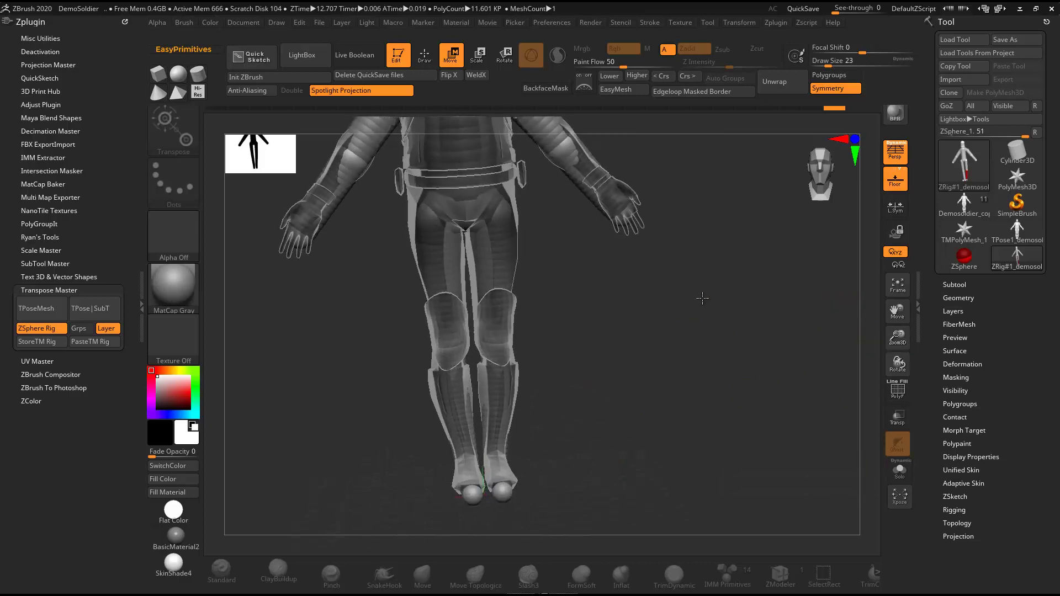
drag(897, 310, 897, 342)
key(q)
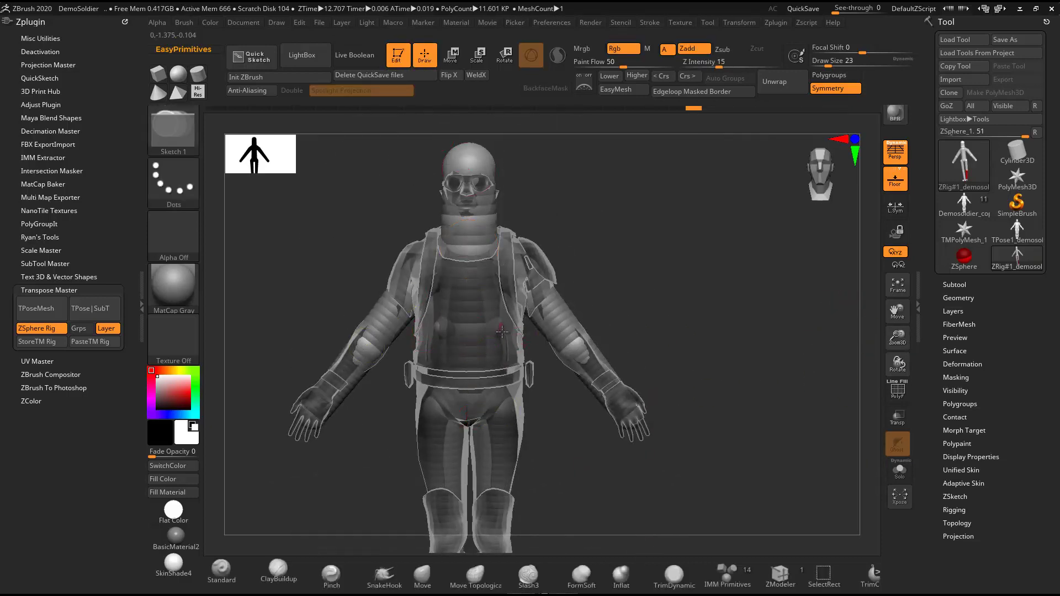
key(w)
drag(511, 314, 523, 338)
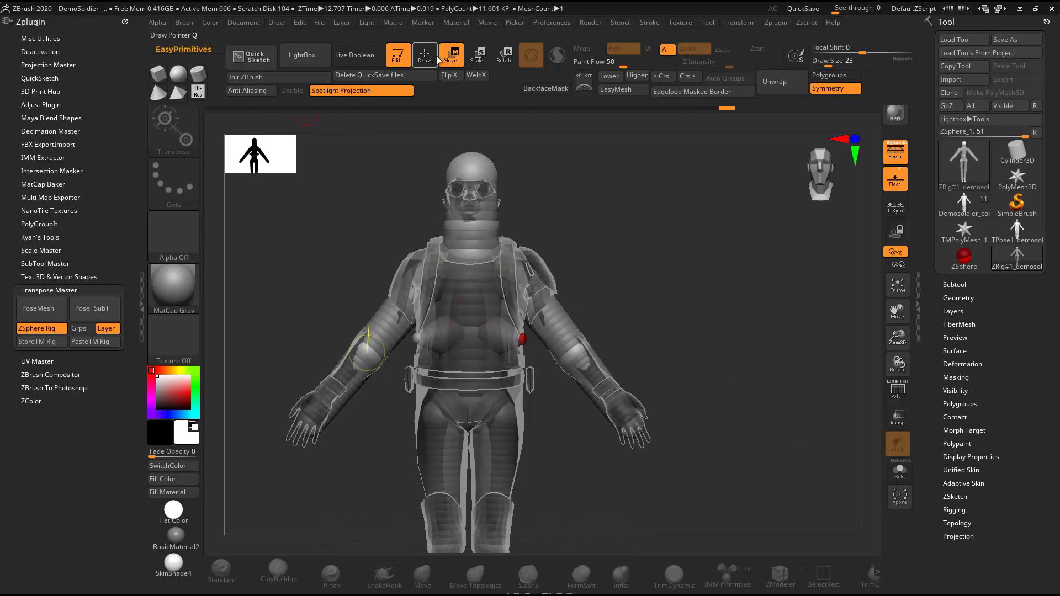
key(e)
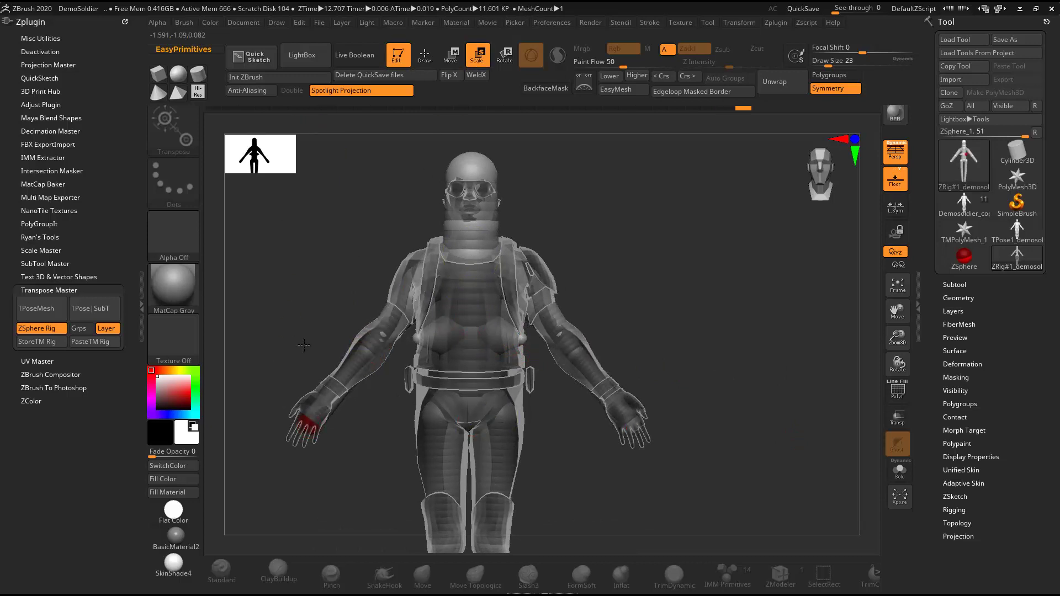
mouse_move(568, 293)
mouse_down()
mouse_move(586, 296)
mouse_move(657, 403)
mouse_up()
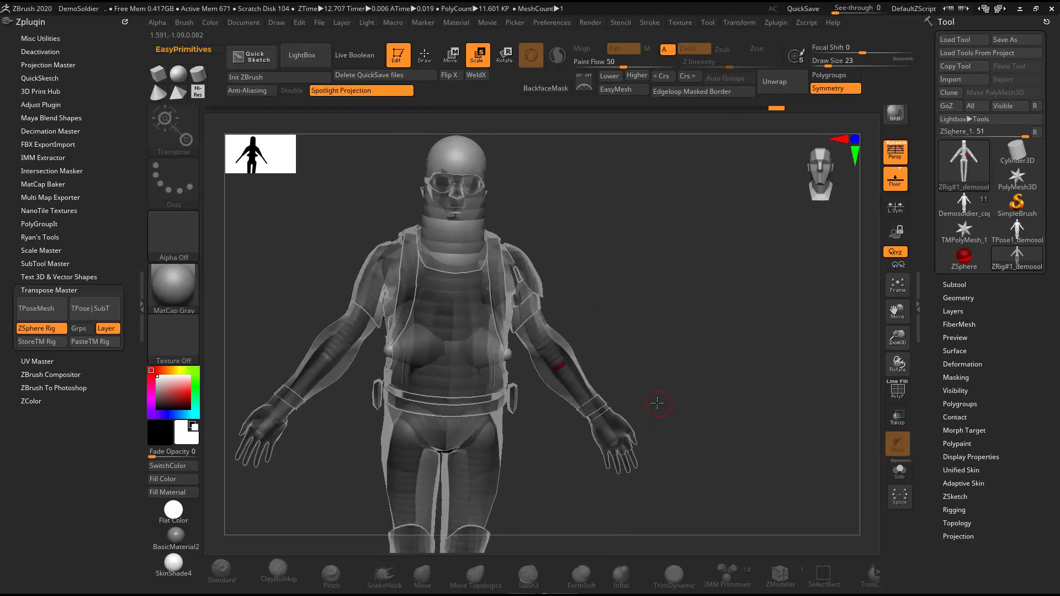
- Move the hip sphere outward and the finger spheres down to match the legs and hands
drag(411, 511, 438, 427)
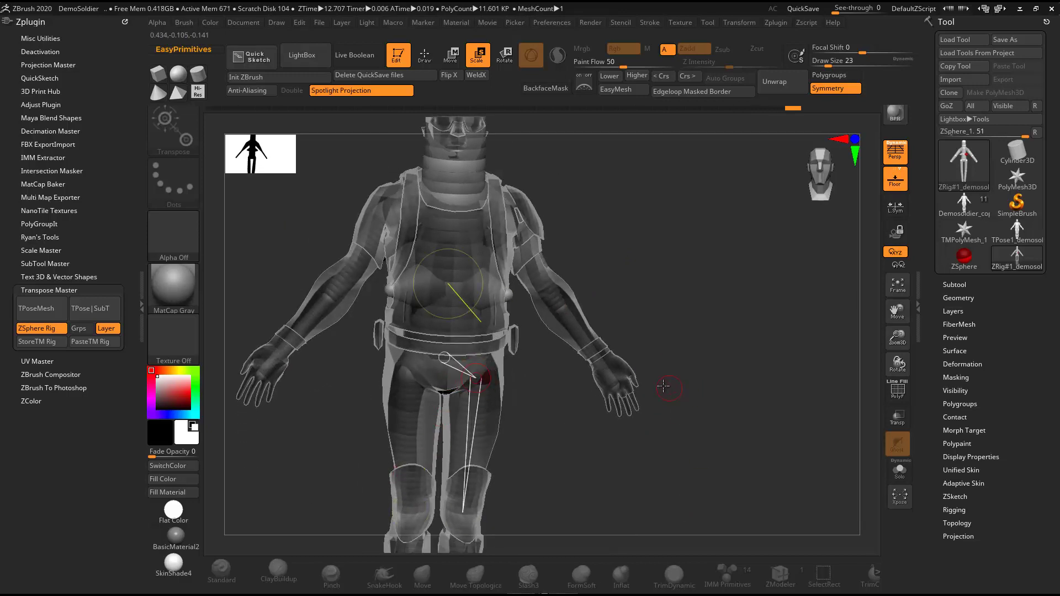
click(447, 54)
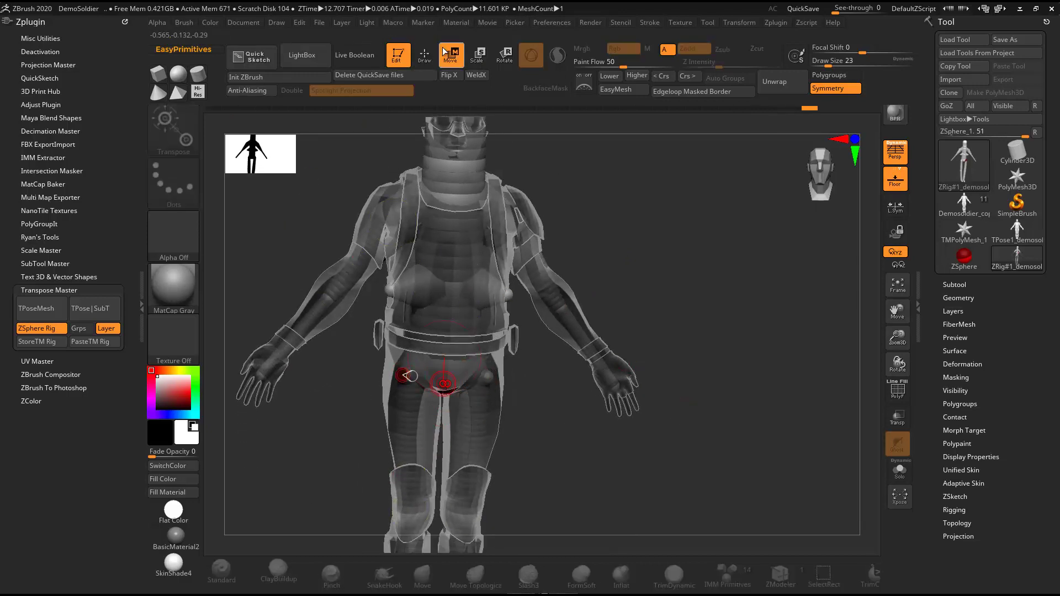
drag(404, 376, 383, 373)
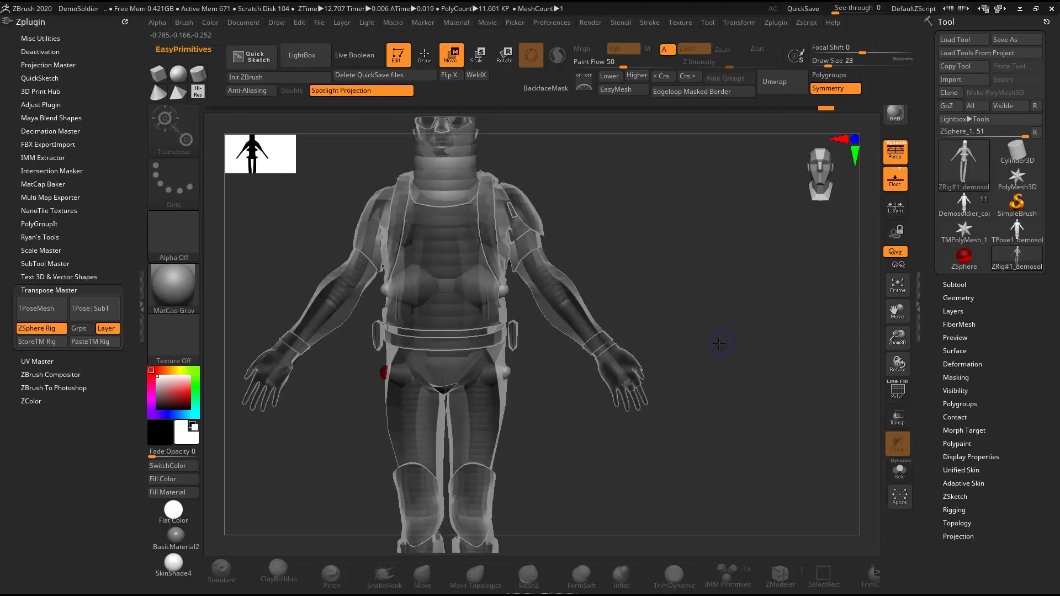
mouse_move(719, 343)
mouse_down()
mouse_move(525, 388)
mouse_move(737, 331)
mouse_up()
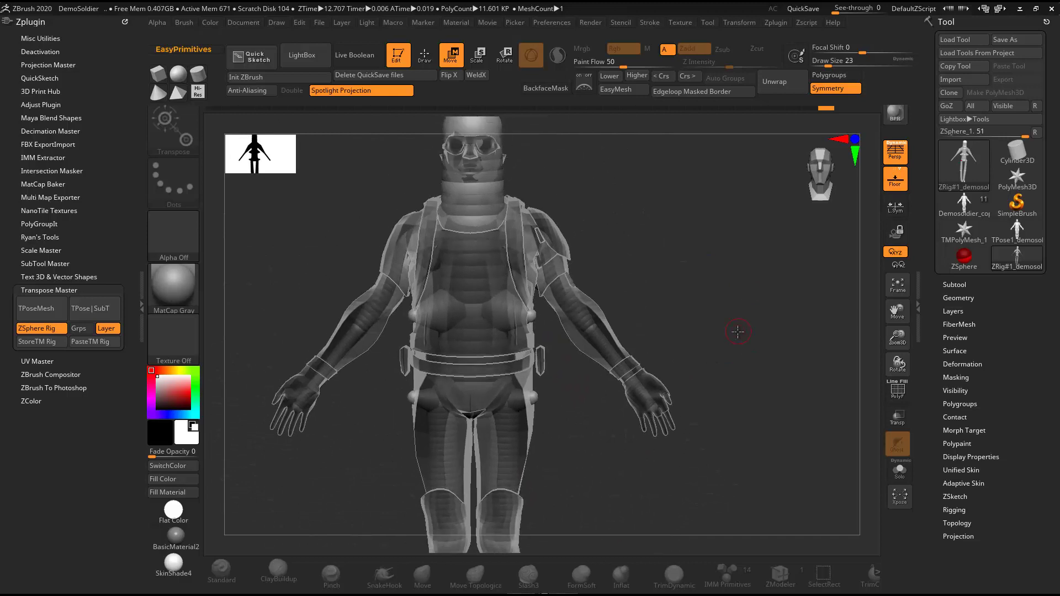
drag(301, 418, 278, 431)
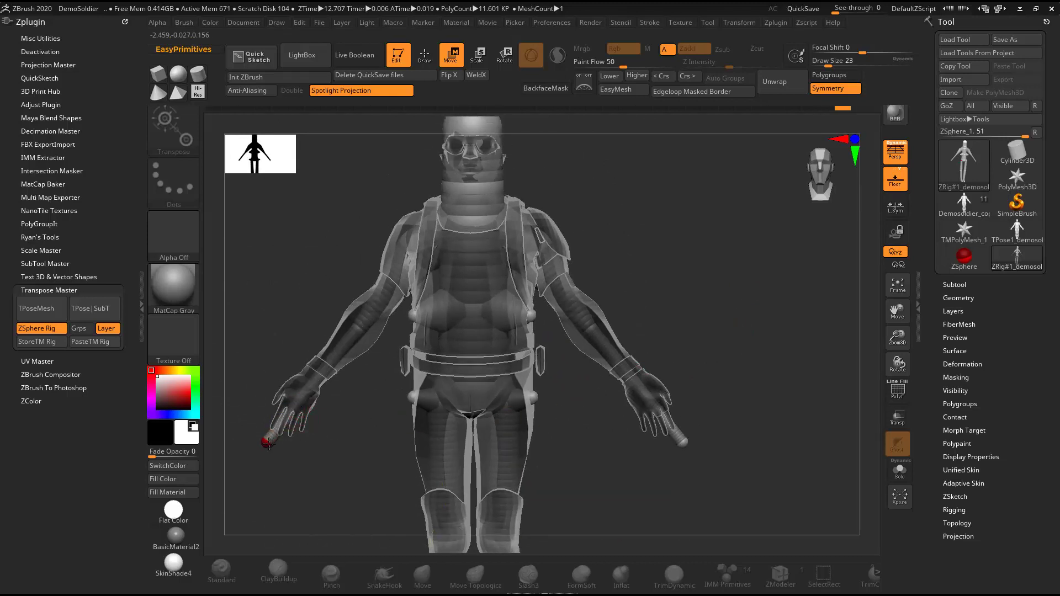
- Shrink the neck ZSphere so the soldier's neck looks normal
key(q)
key(e)
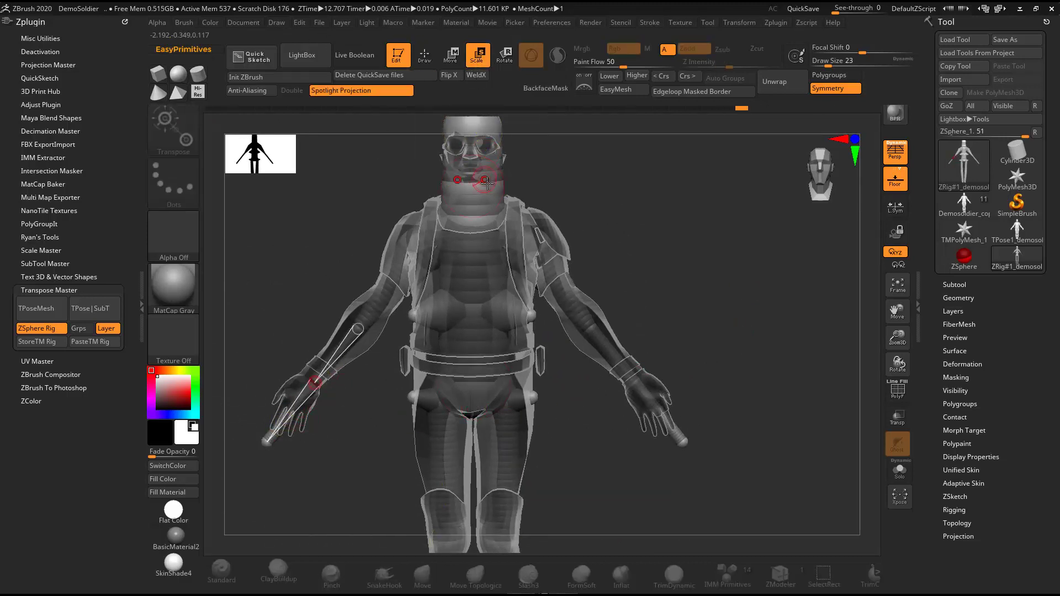
mouse_move(485, 182)
mouse_down()
mouse_move(488, 142)
mouse_move(495, 241)
mouse_move(496, 232)
mouse_up()
key(w)
- Compare the rig with and without the soldier mesh, then frame the legs and feet
drag(486, 119, 424, 124)
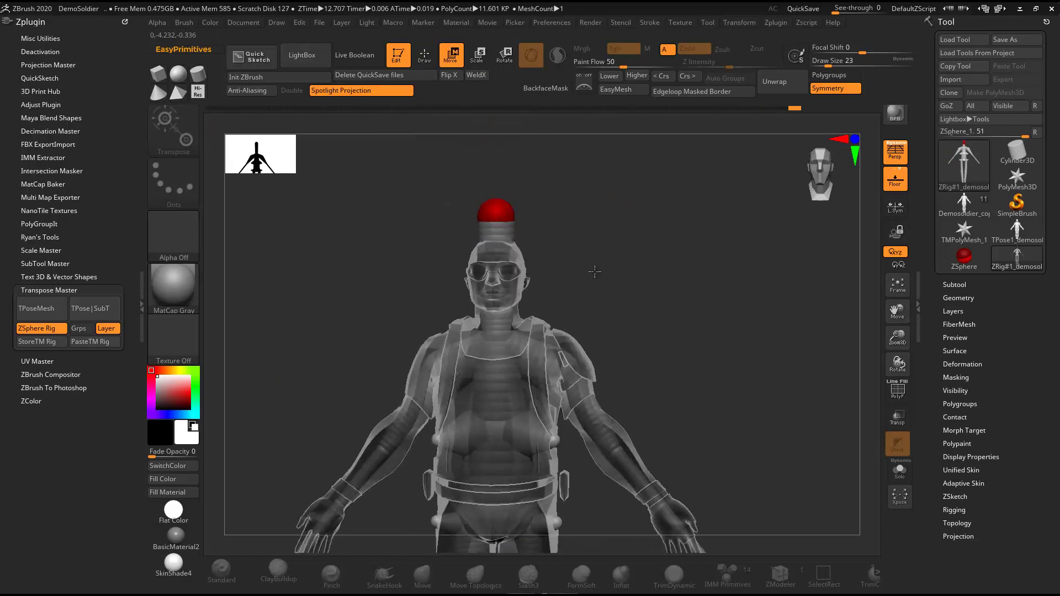
click(424, 55)
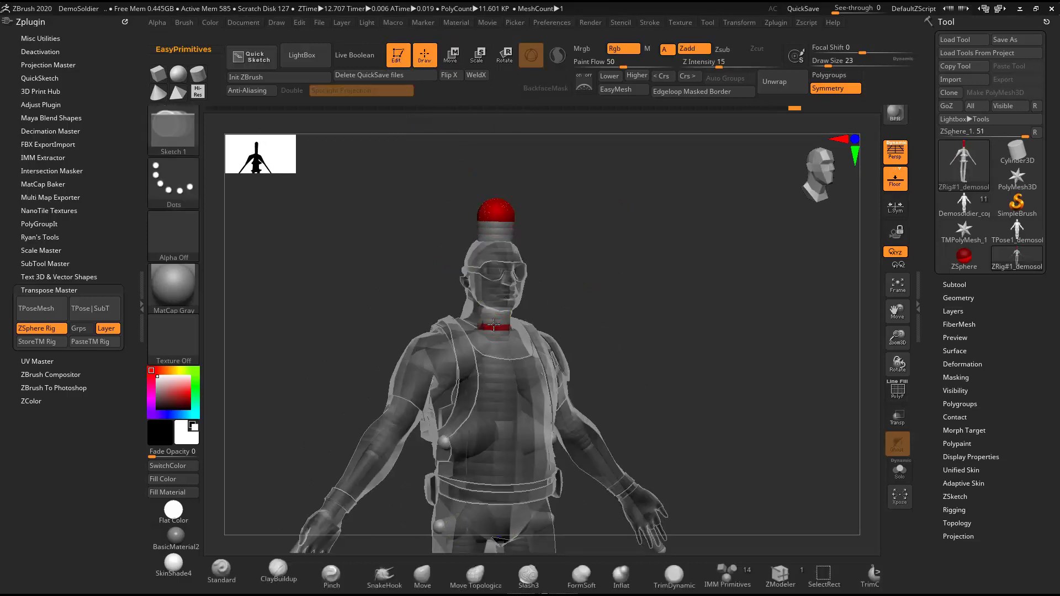
click(900, 470)
drag(717, 387, 753, 386)
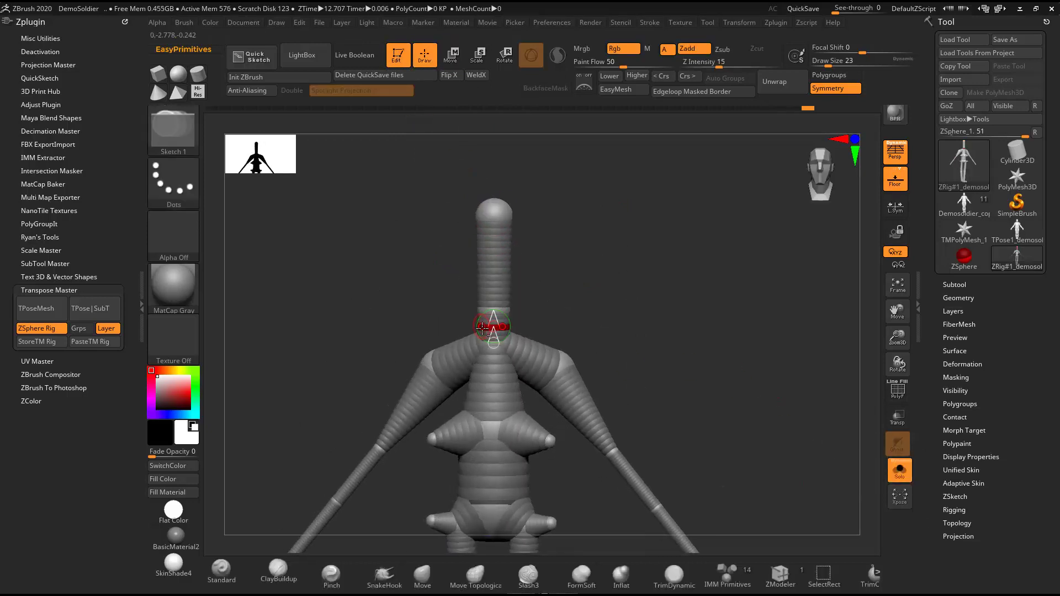
click(900, 471)
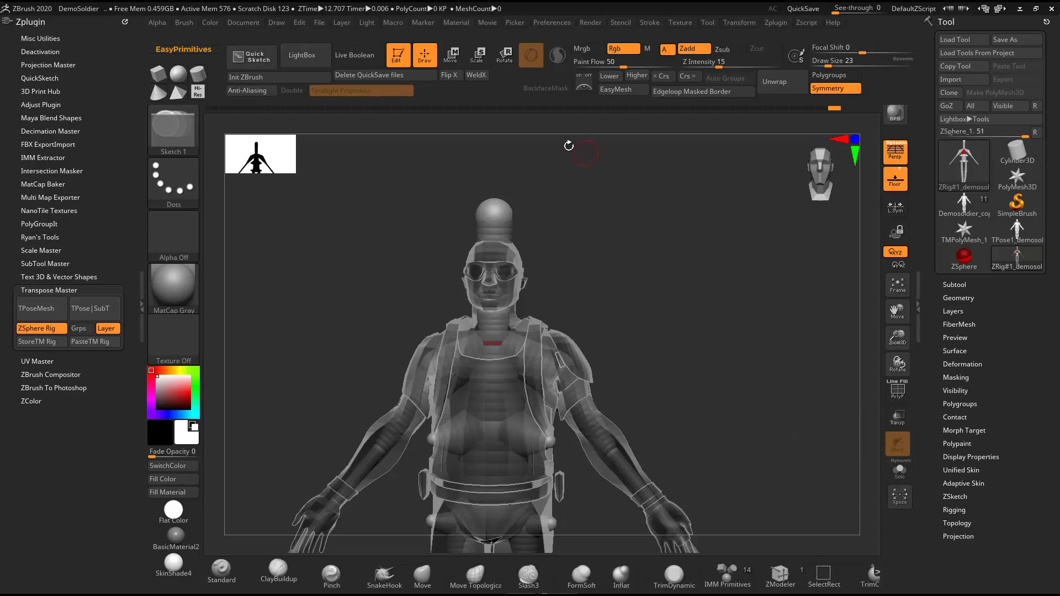
key(e)
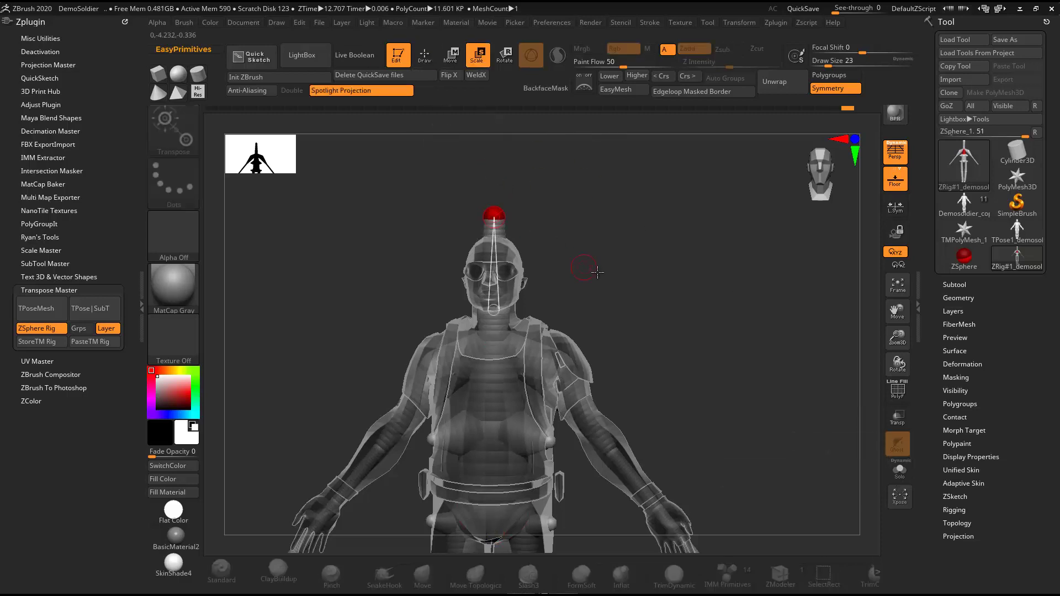
alt+drag(651, 342, 641, 138)
drag(901, 343, 877, 352)
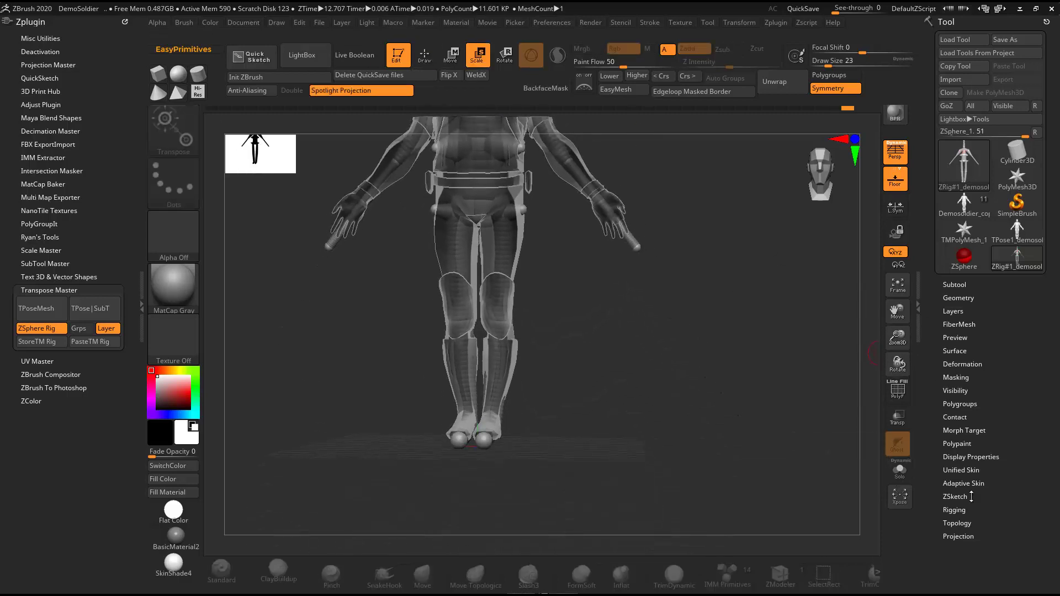
- Bind the mesh to the rig and bend the right lower leg to test the binding
click(961, 510)
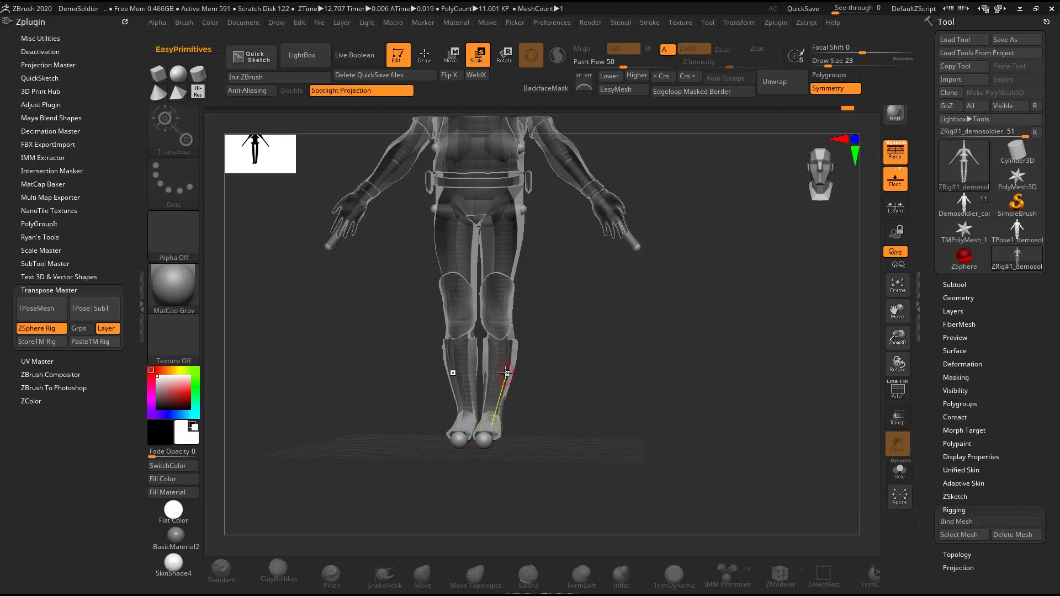
key(w)
drag(497, 381, 510, 370)
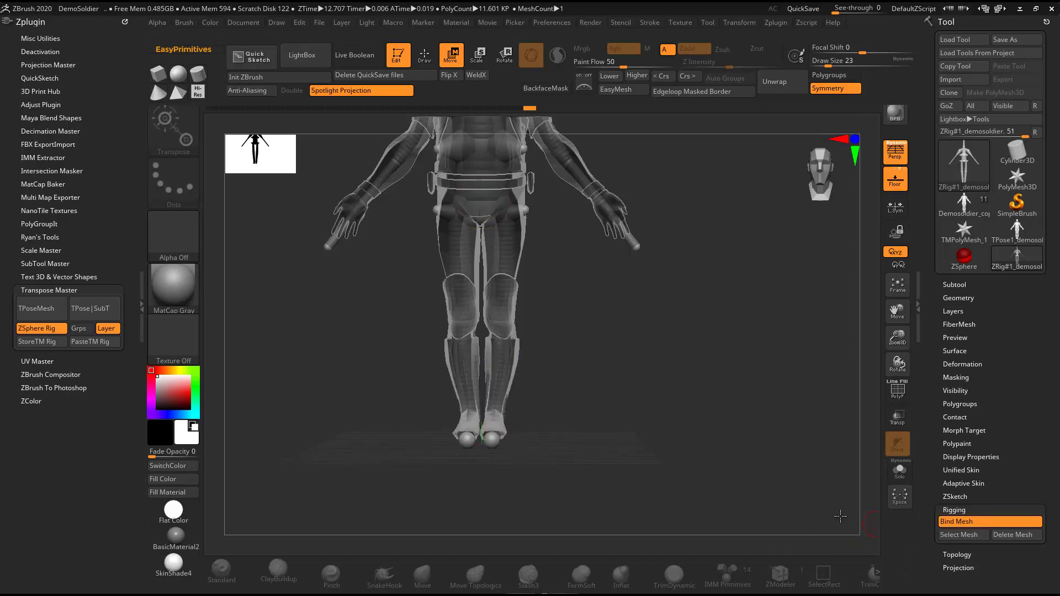
drag(500, 370, 558, 381)
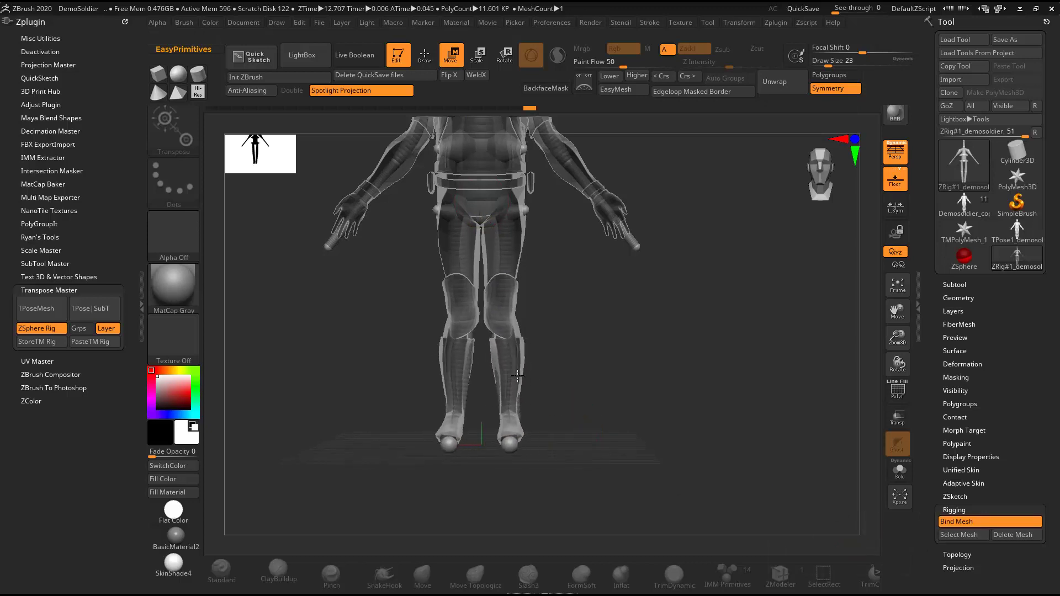
- Add the Pose_TMask_Layer 1 pose layer and zoom out to the whole soldier
click(954, 311)
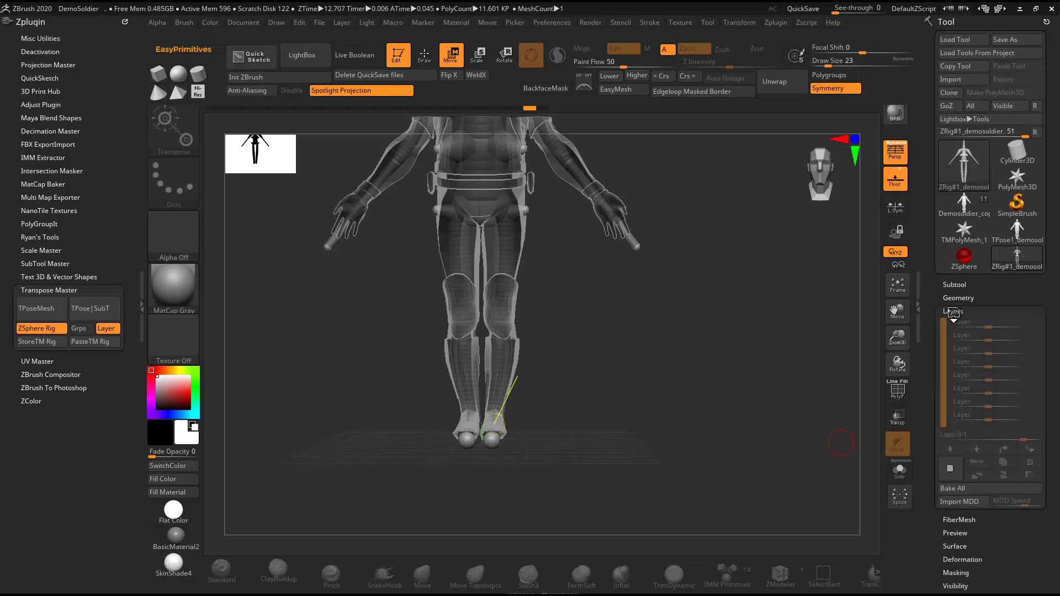
click(951, 468)
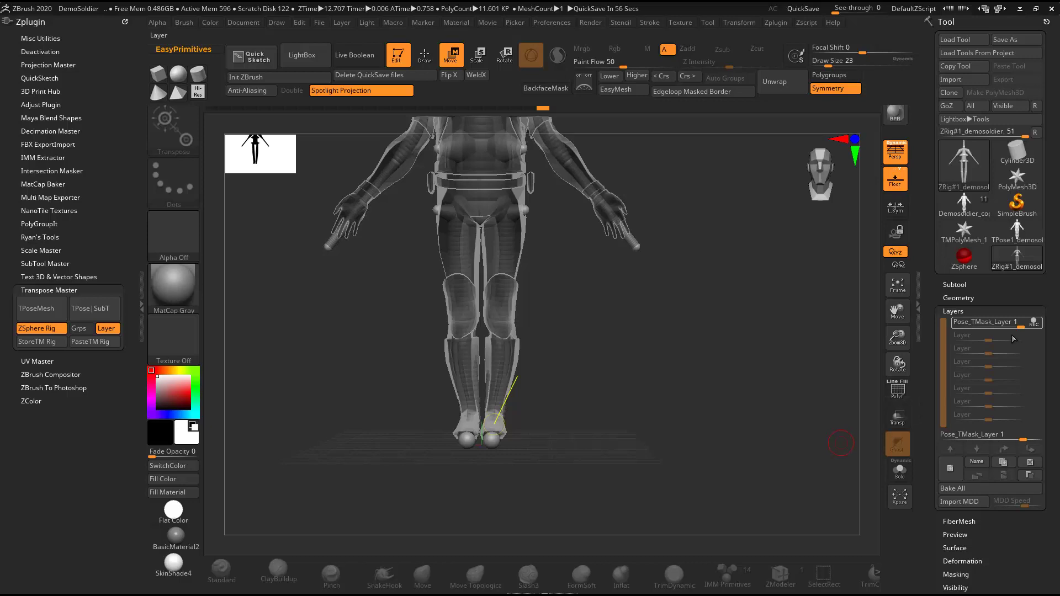
ctrl+right_drag(671, 341, 604, 148)
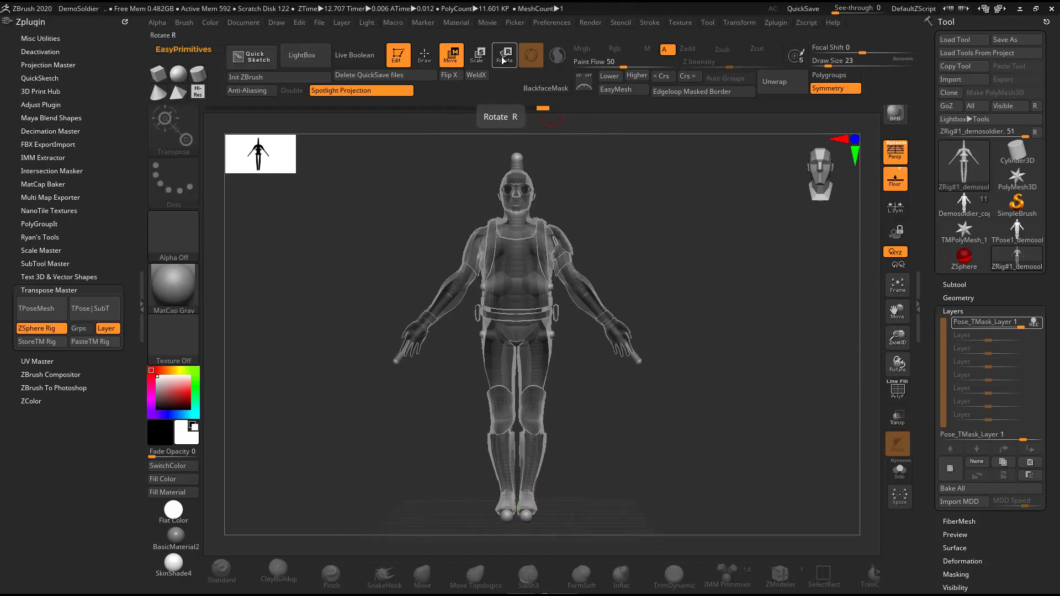
- Spread the soldier's legs and bend both hands inward at the wrists
mouse_move(507, 516)
mouse_down()
mouse_move(409, 585)
mouse_move(501, 494)
mouse_up()
mouse_move(635, 358)
mouse_down()
mouse_move(655, 368)
mouse_move(654, 384)
mouse_up()
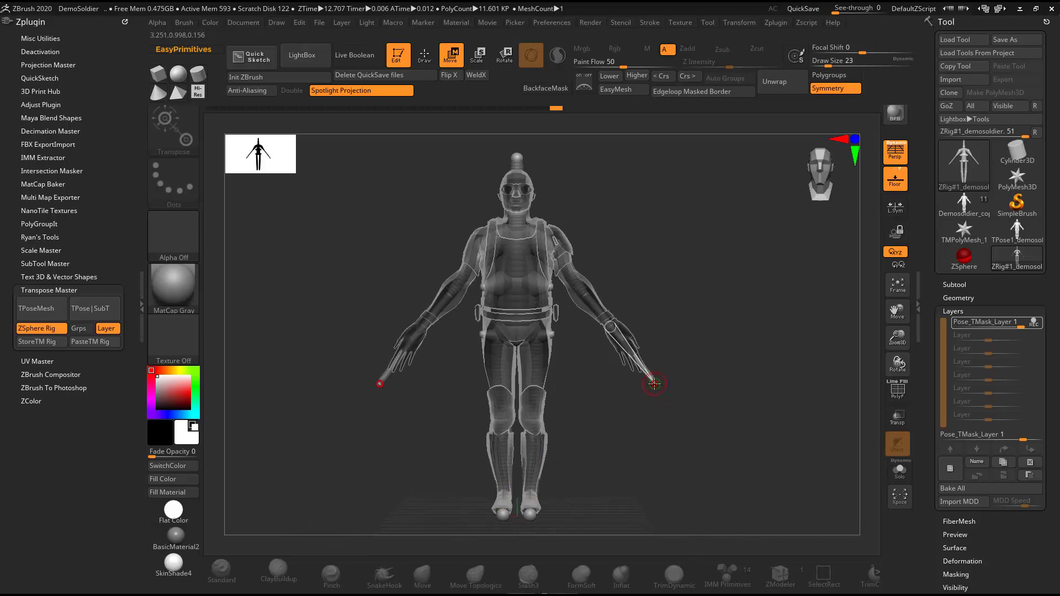
key(ctrl+z)
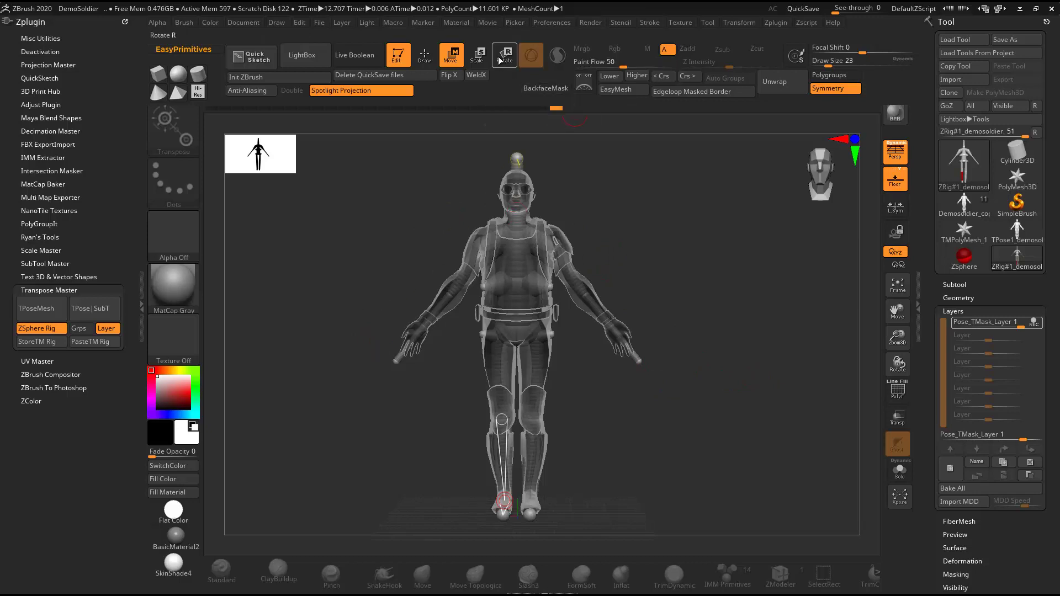
key(e)
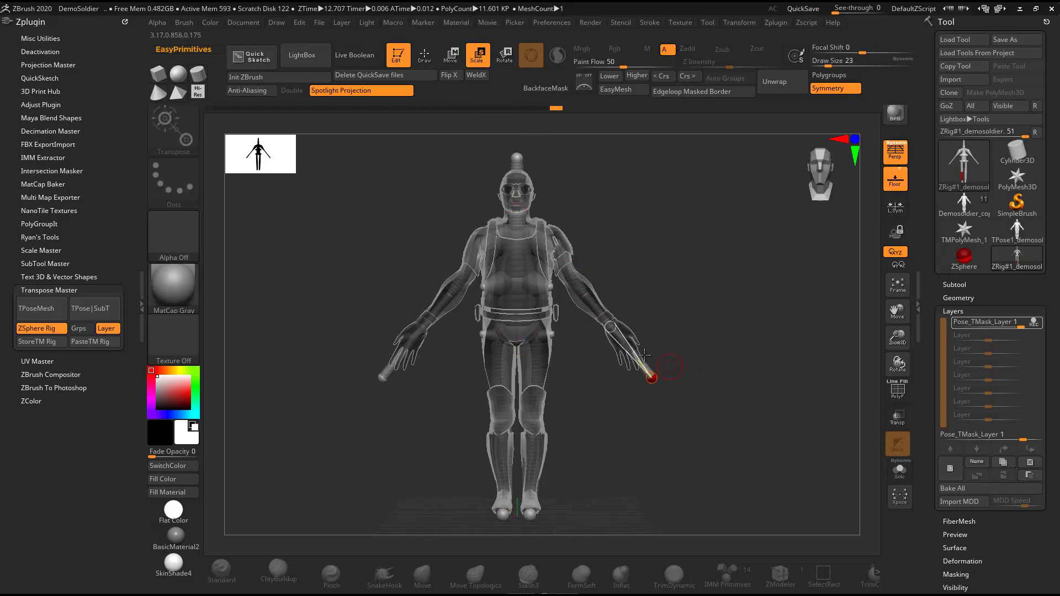
drag(659, 369, 662, 320)
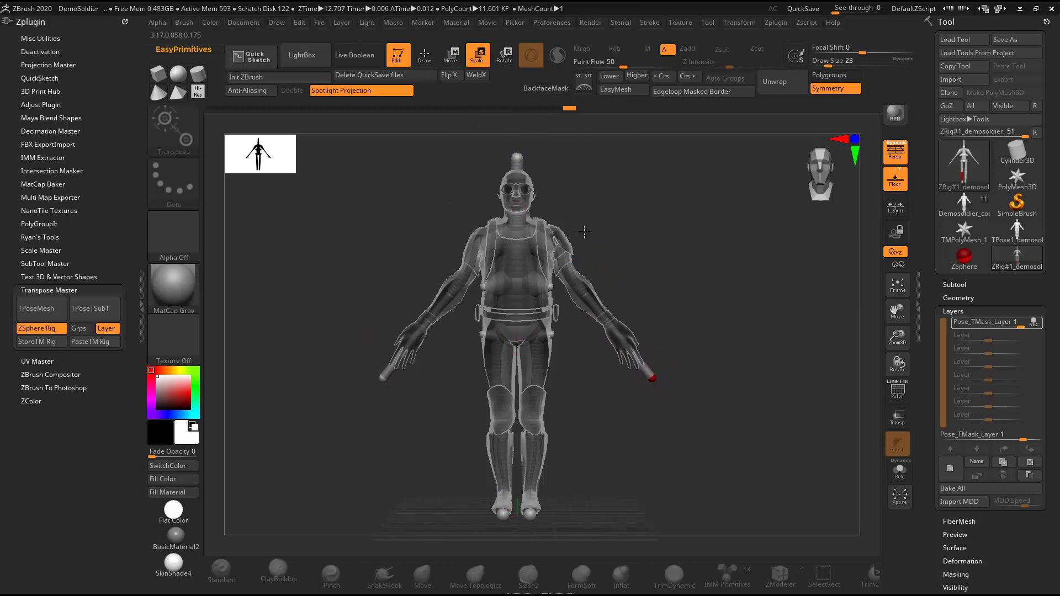
- Rotate both arms up to a T-pose, nudge the waist, then lower the arms into an A-pose
key(r)
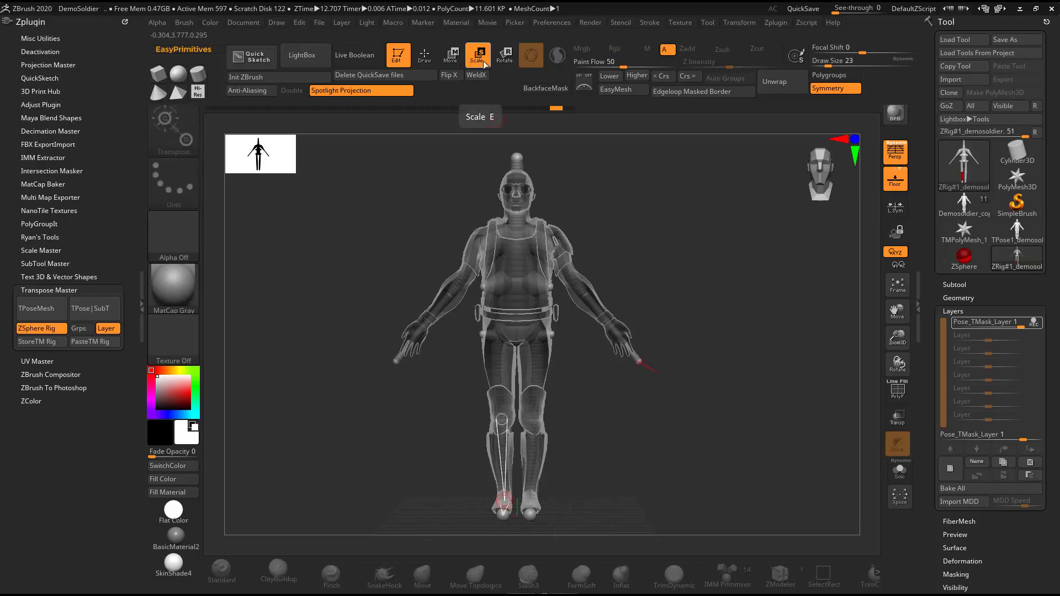
drag(447, 271, 398, 258)
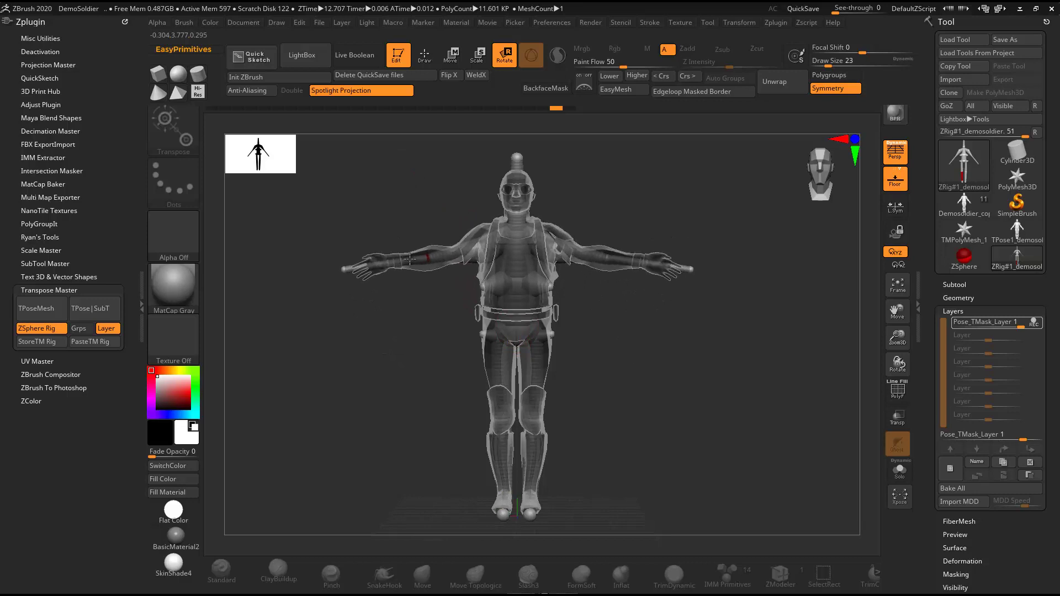
click(453, 64)
mouse_move(412, 327)
mouse_down()
mouse_move(520, 329)
mouse_move(508, 321)
mouse_up()
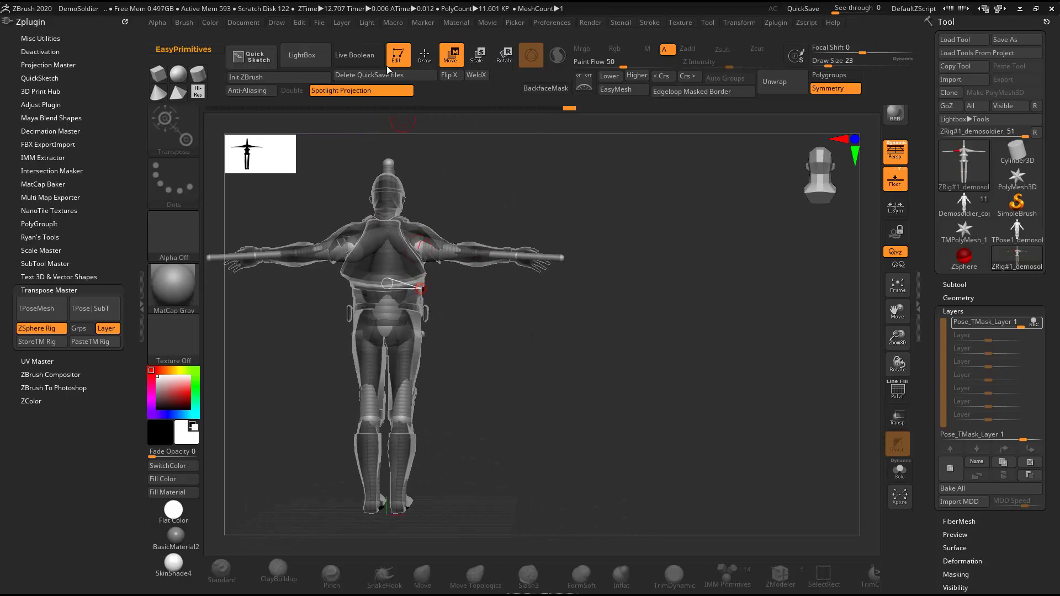
drag(422, 288, 424, 291)
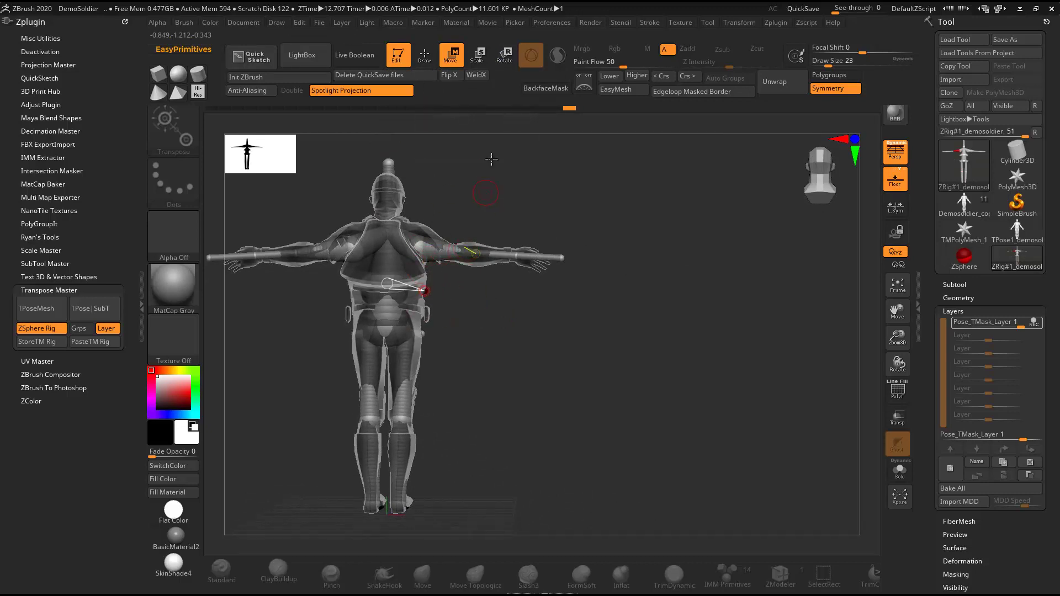
mouse_move(472, 235)
mouse_down()
mouse_move(488, 304)
mouse_move(549, 253)
mouse_move(446, 280)
mouse_up()
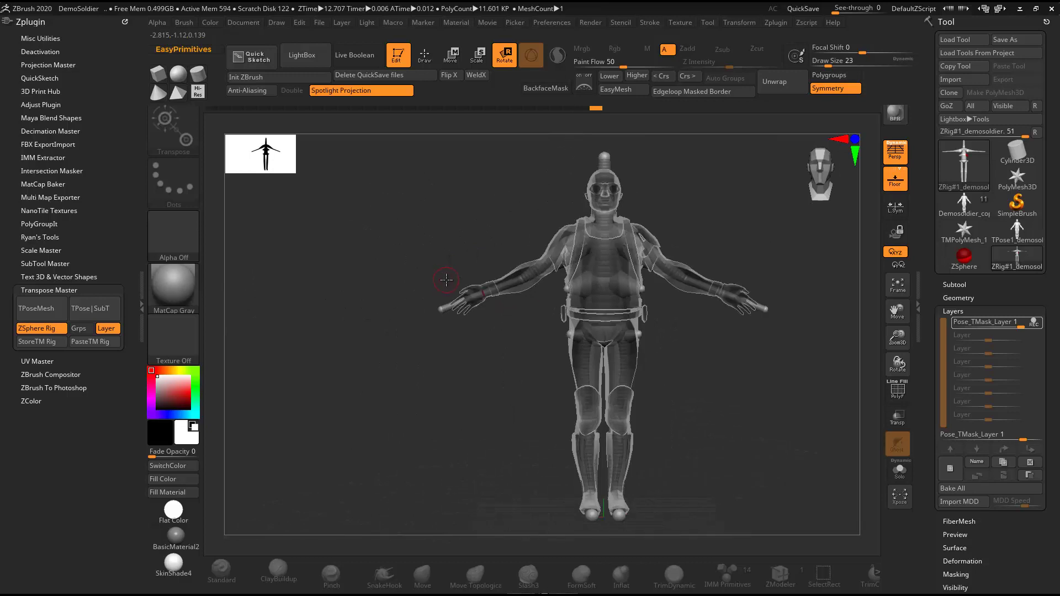
- Straighten the legs into an upright stance with feet closer together, undoing a trial spine bend
drag(624, 466, 667, 482)
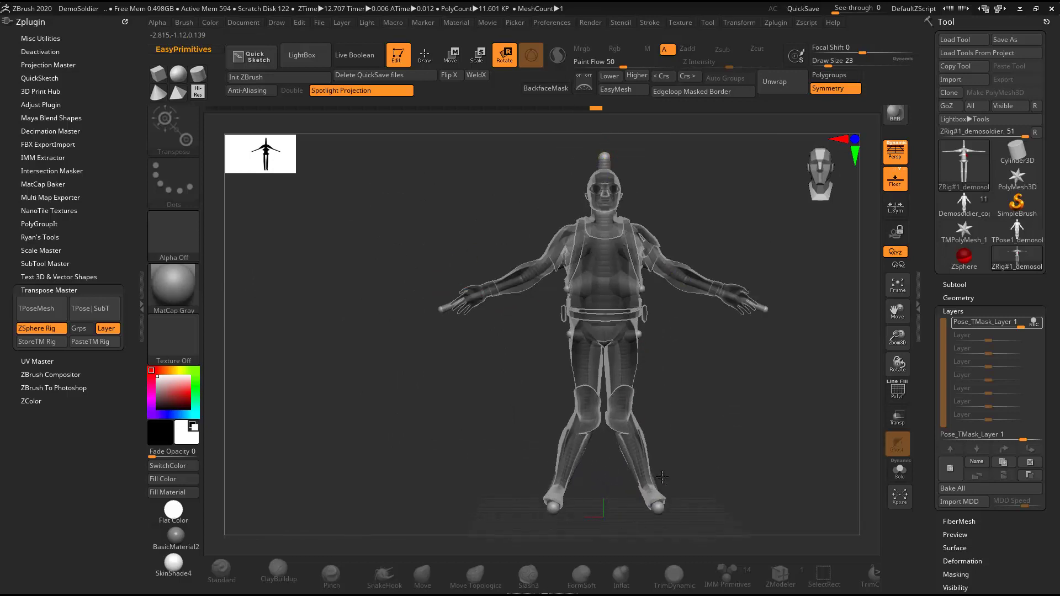
drag(627, 384, 624, 486)
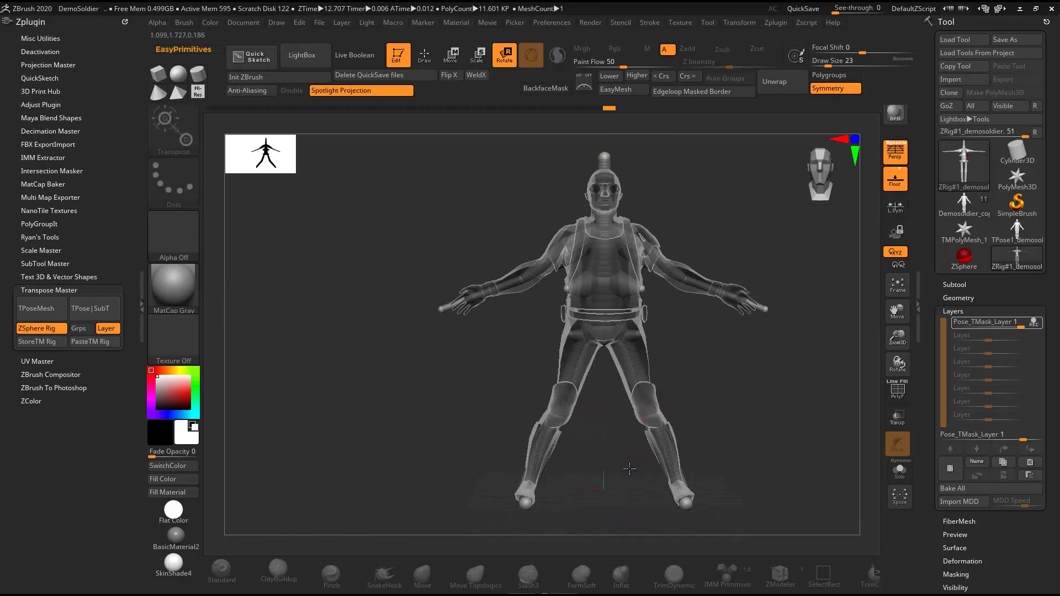
drag(661, 436, 655, 481)
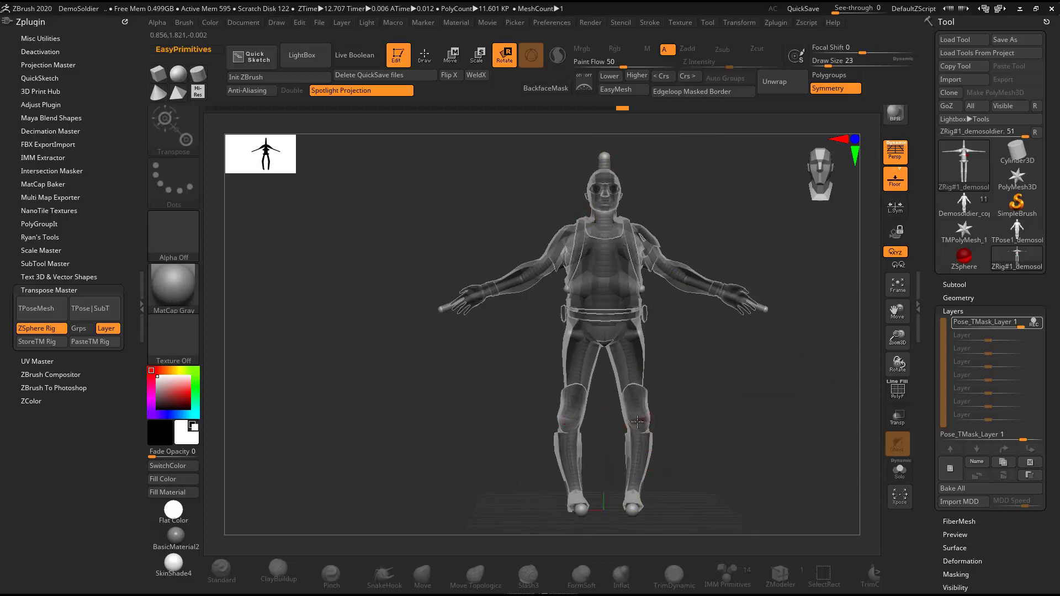
mouse_move(637, 422)
mouse_down()
mouse_move(638, 387)
mouse_move(638, 420)
mouse_up()
drag(681, 210, 647, 217)
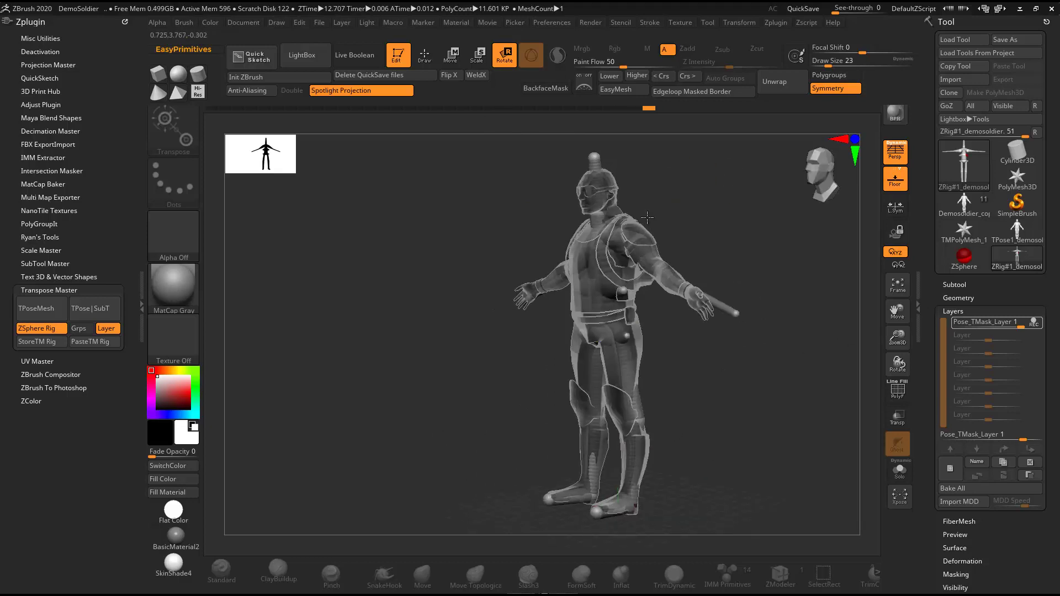
drag(531, 200, 371, 159)
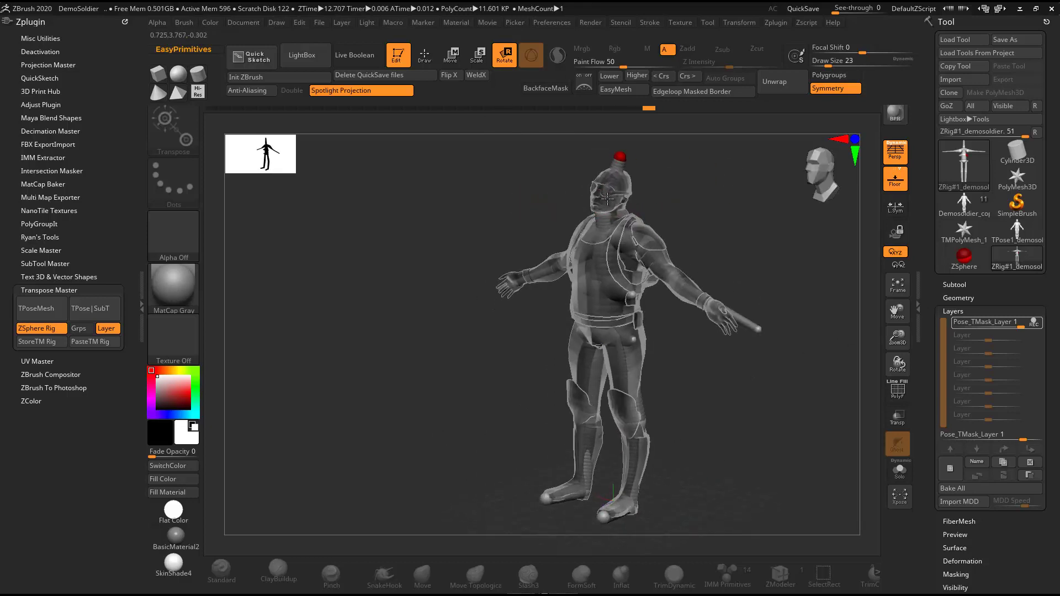
key(ctrl+z)
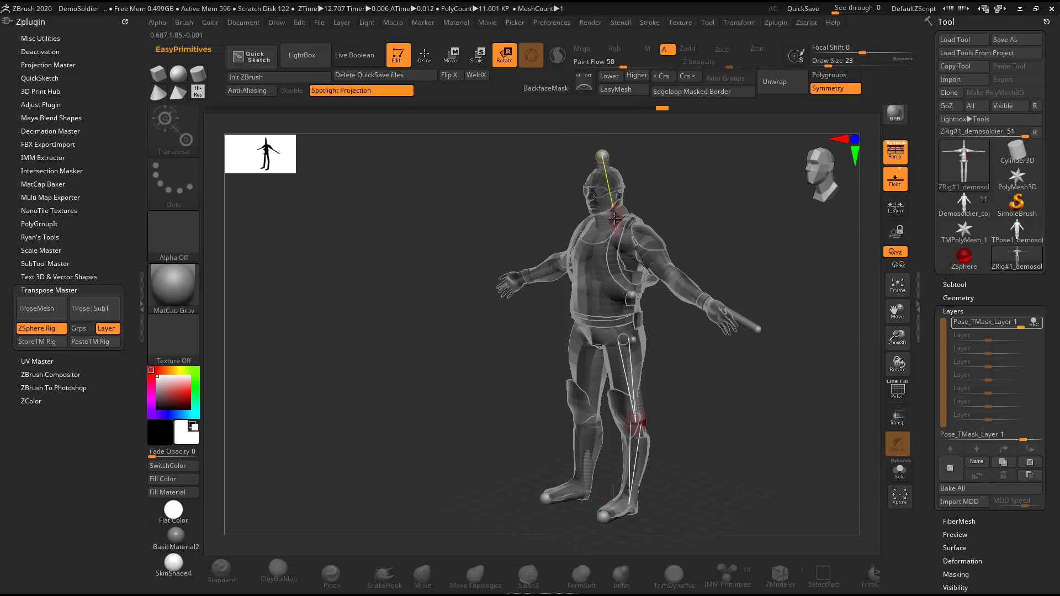
- Bend the knee, lower the forearm, swing one leg forward and rotate the rear foot down
mouse_move(543, 198)
mouse_down()
mouse_move(544, 245)
mouse_move(681, 285)
mouse_up()
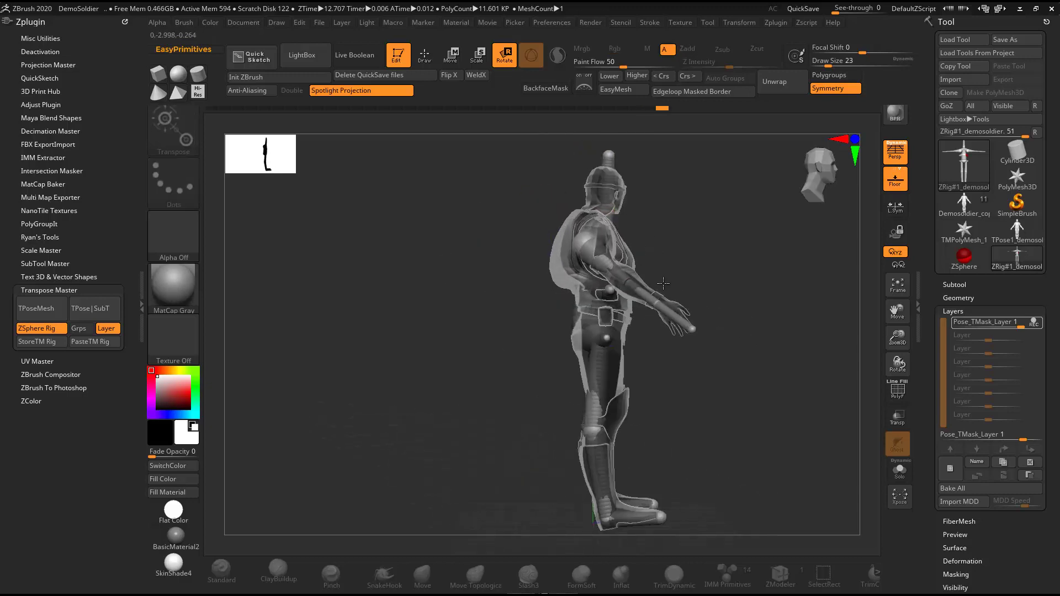
mouse_move(593, 404)
mouse_down()
mouse_move(559, 440)
mouse_move(674, 445)
mouse_move(506, 423)
mouse_move(705, 335)
mouse_up()
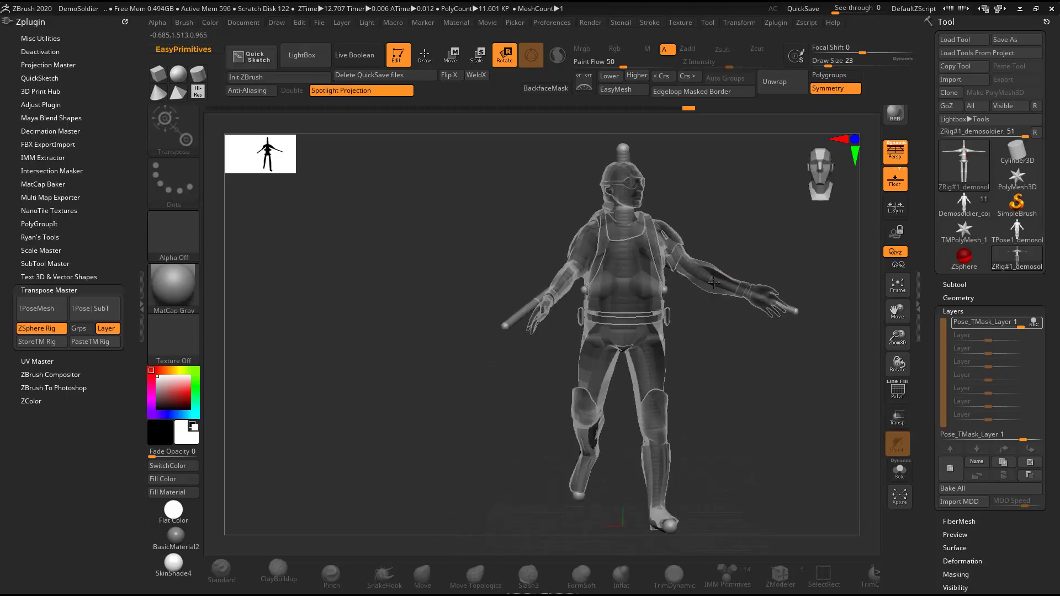
mouse_move(623, 281)
mouse_down()
mouse_move(625, 260)
mouse_move(794, 288)
mouse_up()
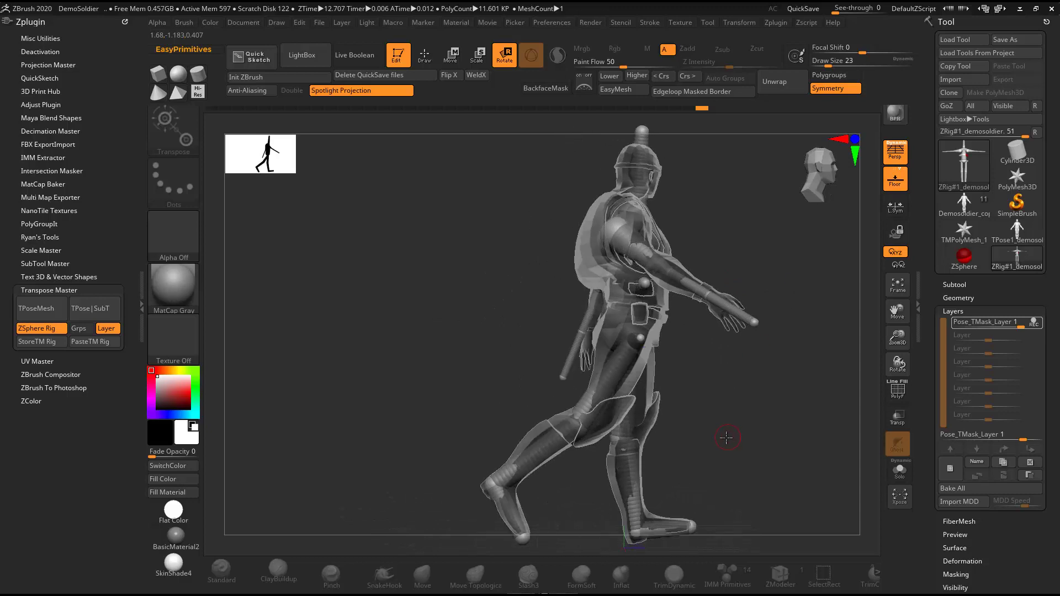
drag(560, 382, 628, 438)
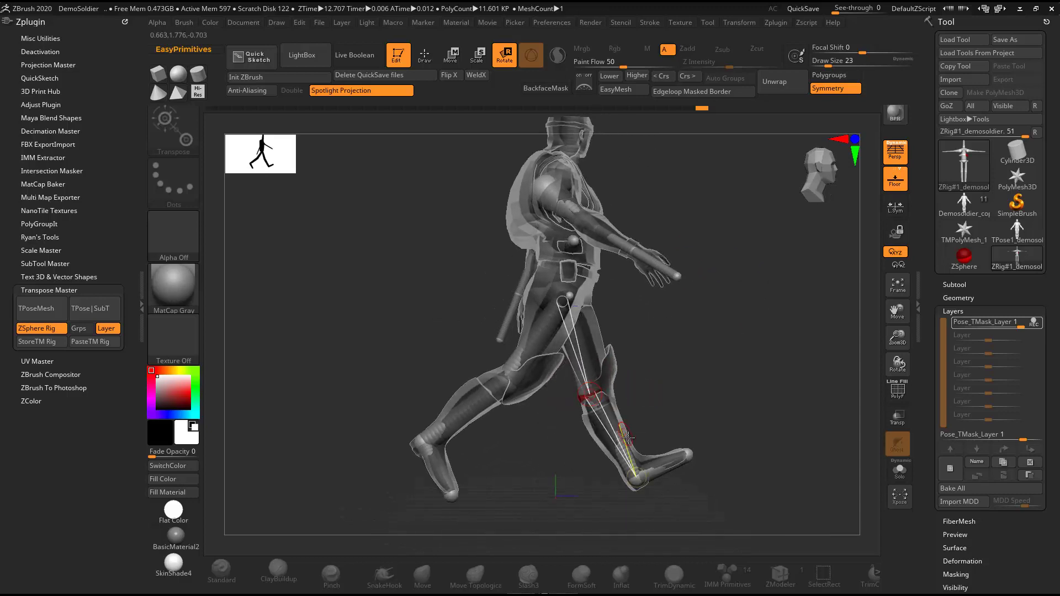
mouse_move(663, 474)
mouse_down()
mouse_move(619, 479)
mouse_move(589, 457)
mouse_up()
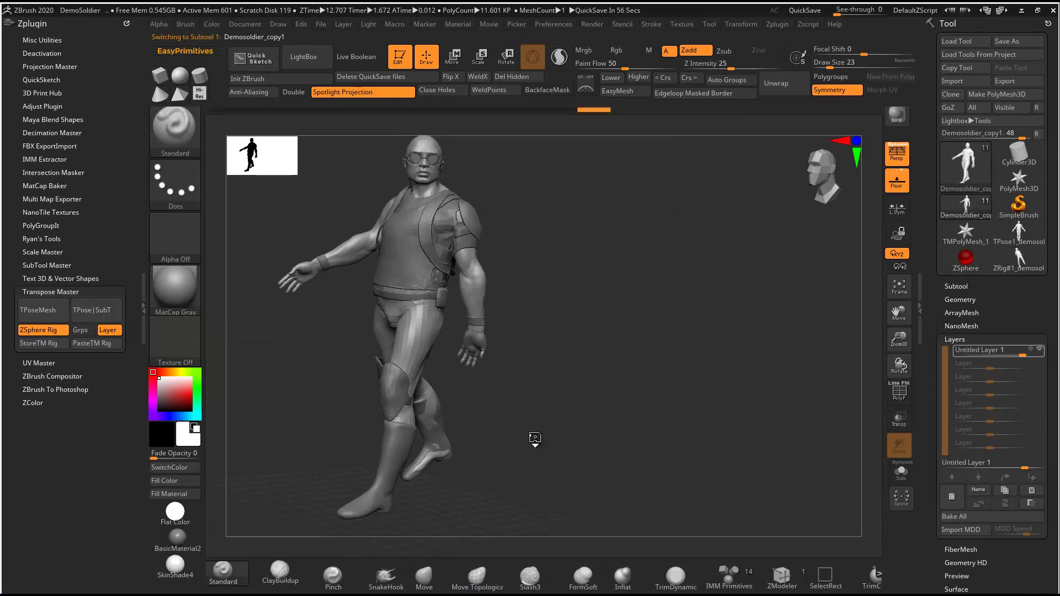
- Orbit around the posed Demosoldier_copy1 to inspect it, then reselect the ZRig#1_demosoldier tool
drag(532, 437, 620, 427)
mouse_move(425, 392)
mouse_down()
mouse_move(402, 371)
mouse_move(504, 329)
mouse_up()
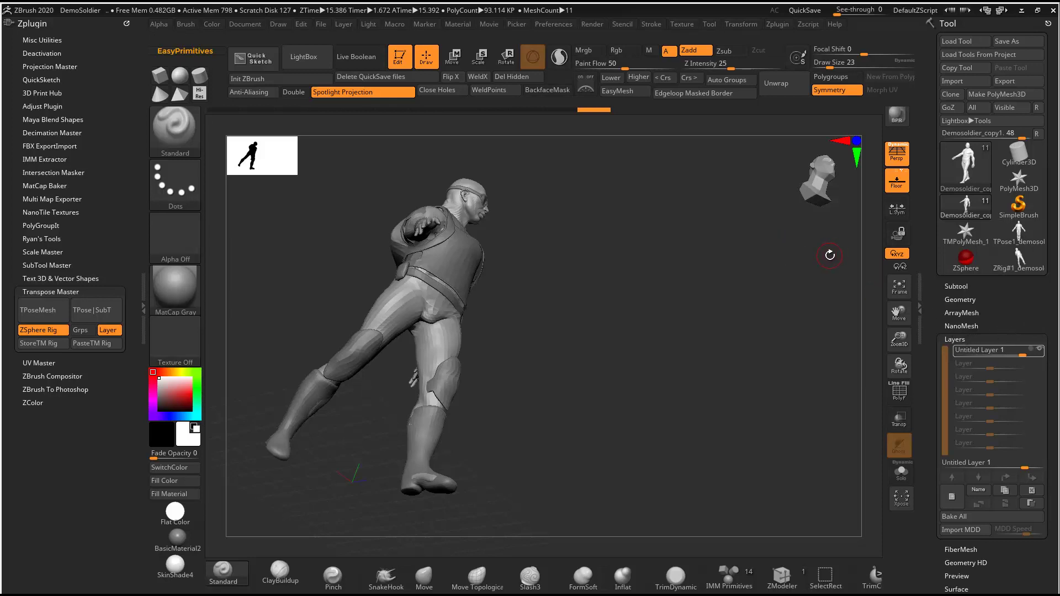
click(1020, 259)
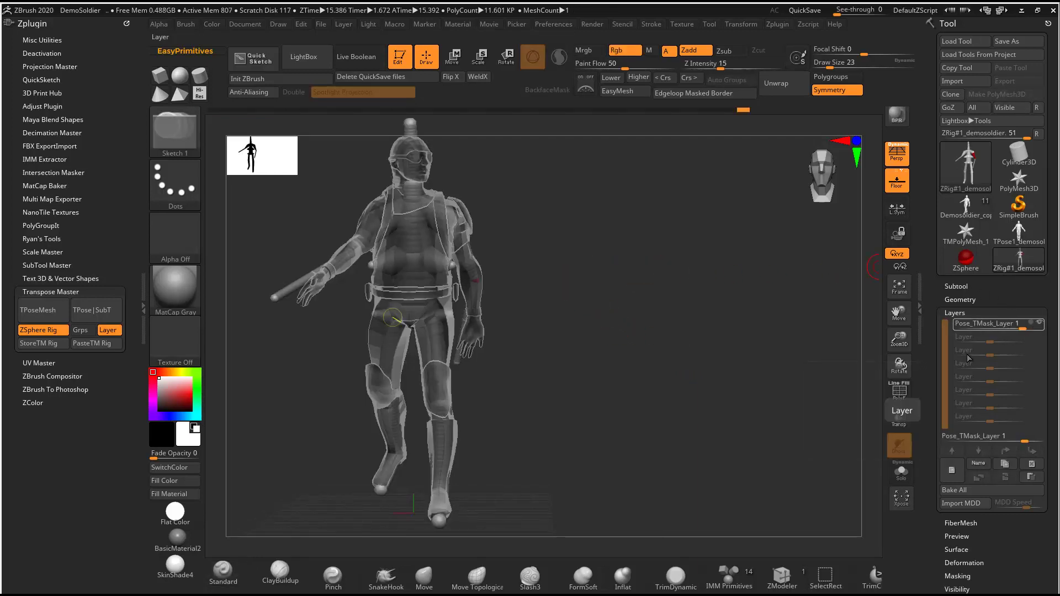
- Set Pose_TMask_Layer to 0 for the A-pose, then add recording layer Pose_TMask_Layer 1
mouse_move(1037, 325)
mouse_down()
mouse_move(984, 326)
mouse_move(1053, 319)
mouse_move(941, 329)
mouse_move(991, 328)
mouse_up()
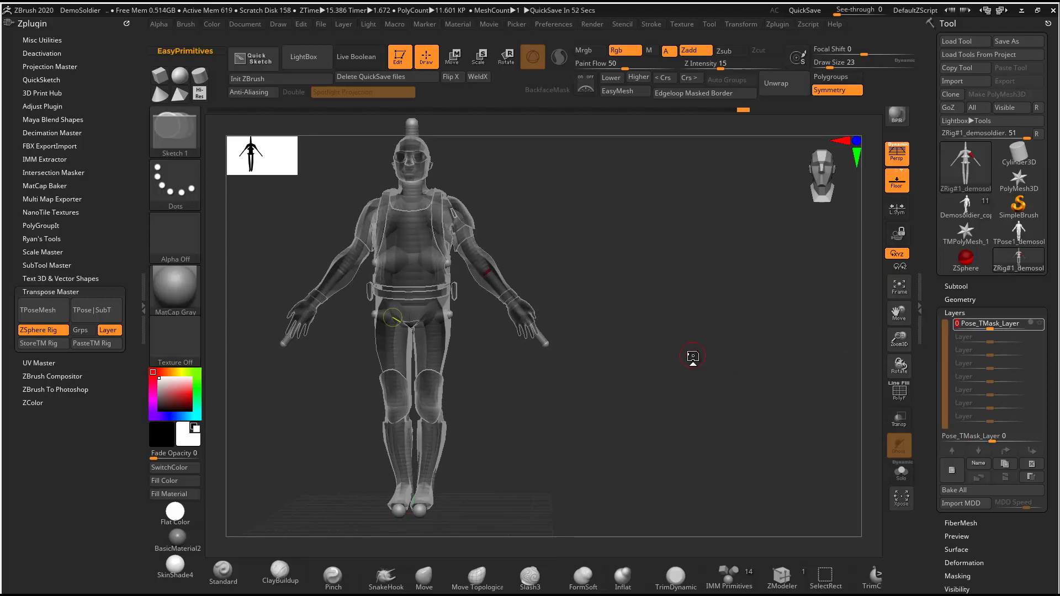
mouse_move(993, 324)
mouse_down()
mouse_move(1032, 325)
mouse_move(989, 335)
mouse_up()
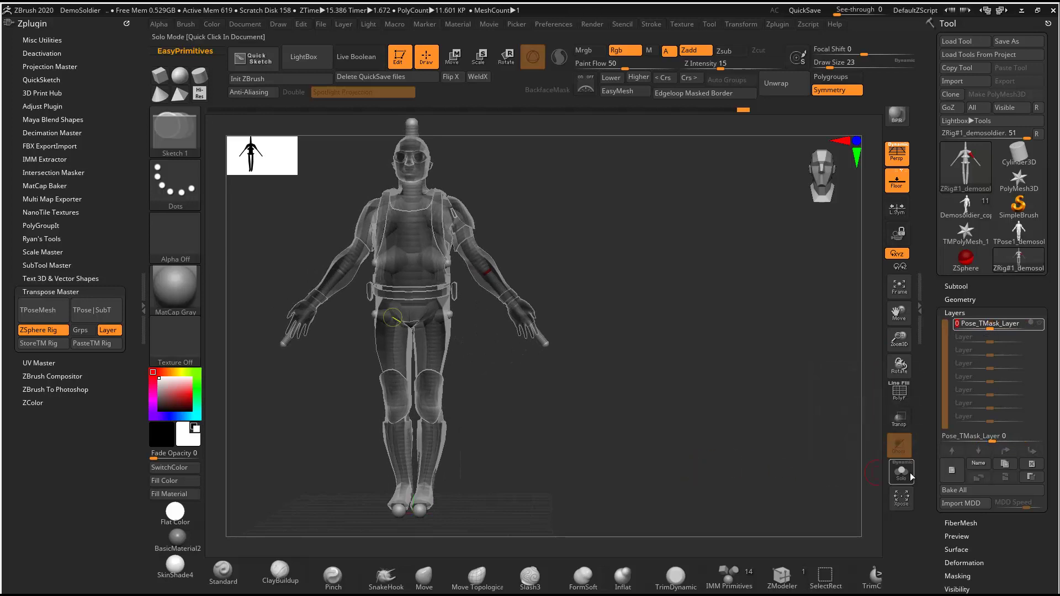
click(951, 468)
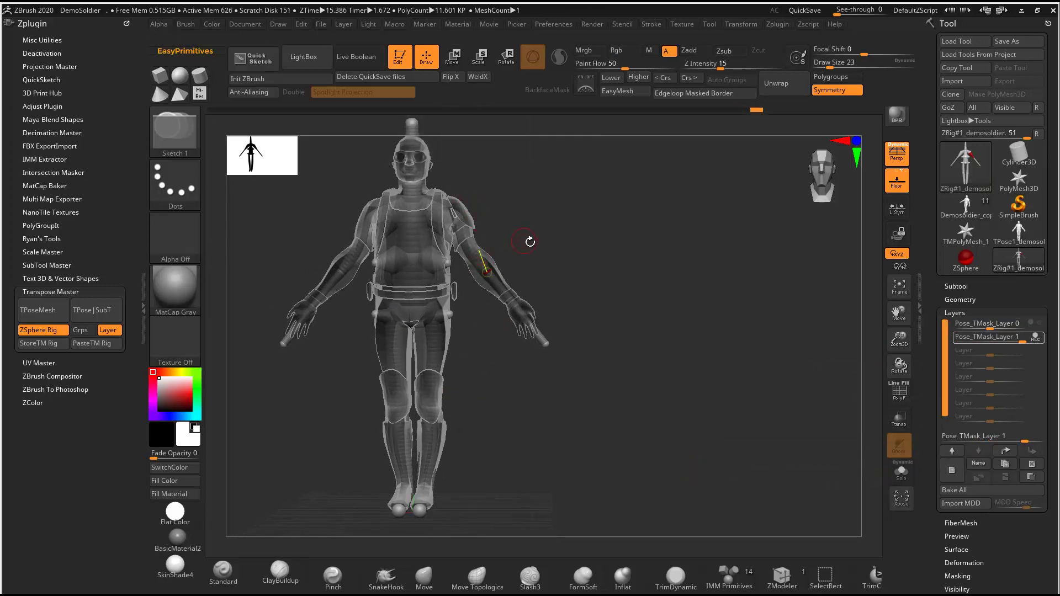
- Raise one arm of the rig above the shoulder and bend it upward at the elbow
click(453, 67)
drag(528, 309, 506, 81)
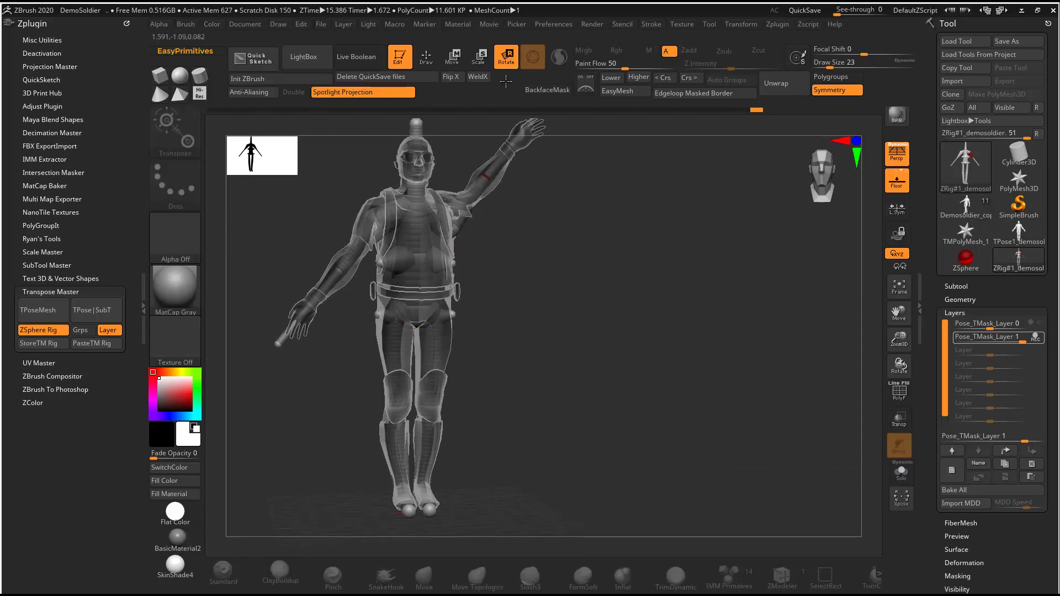
mouse_move(545, 171)
mouse_down()
mouse_move(487, 171)
mouse_move(486, 188)
mouse_up()
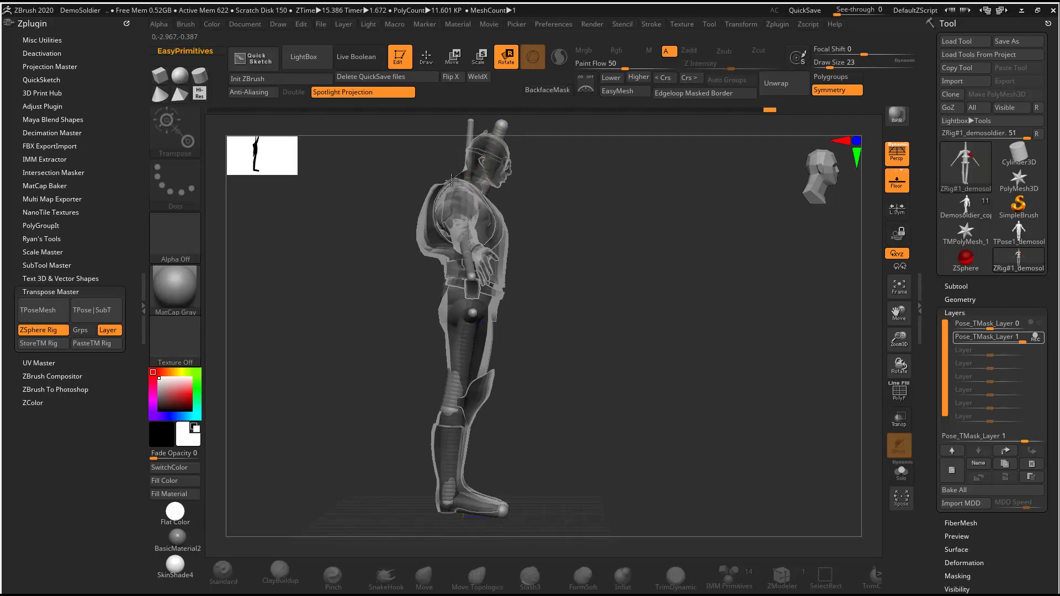
drag(618, 248, 634, 373)
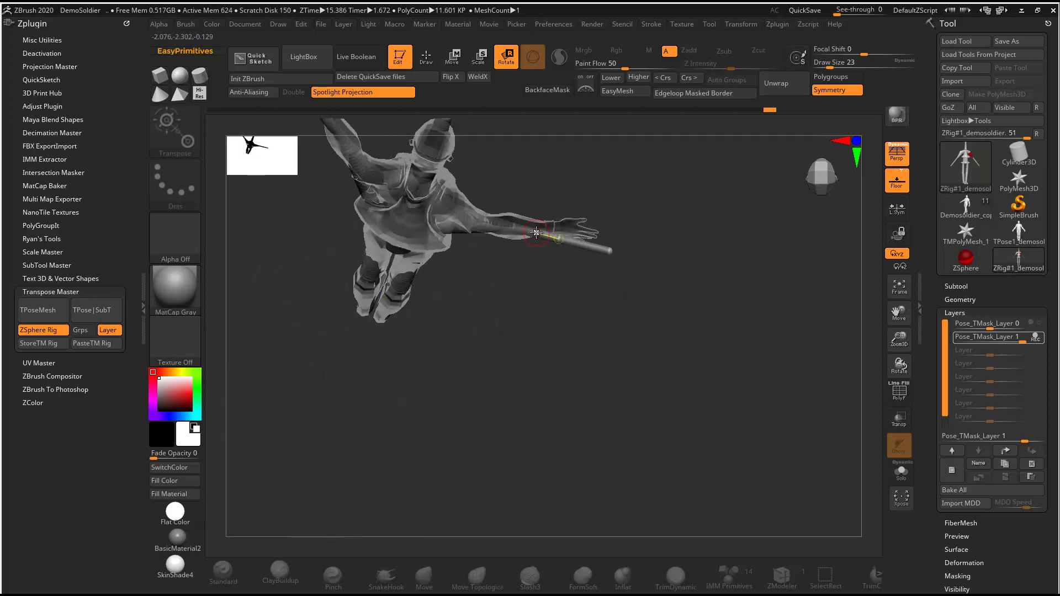
mouse_move(536, 233)
mouse_down()
mouse_move(500, 243)
mouse_move(506, 255)
mouse_up()
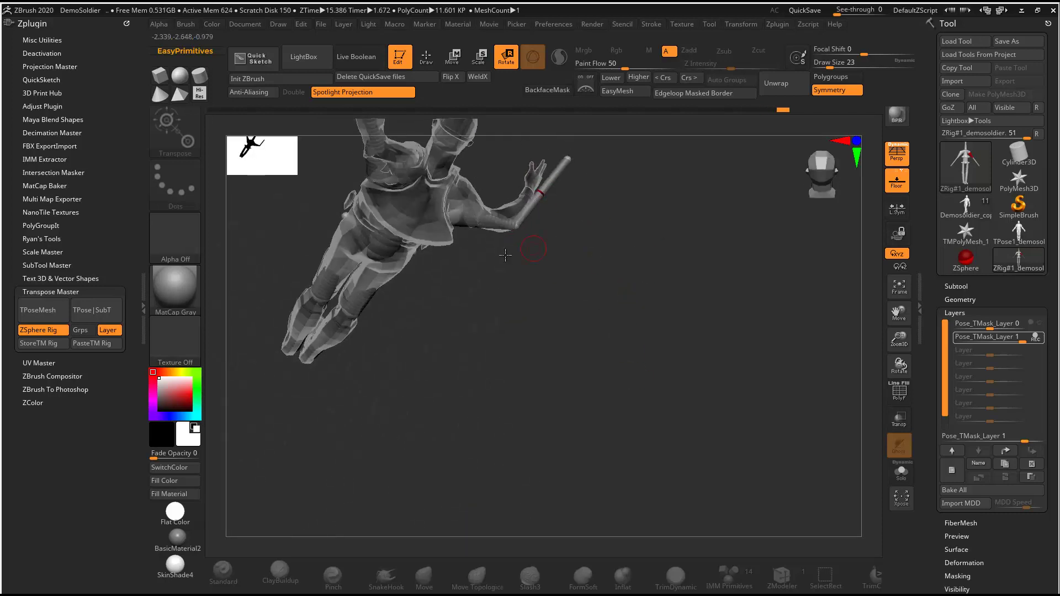
- Reposition the rifle arm and bend that arm and the torso into the dab
mouse_move(690, 359)
mouse_down()
mouse_move(731, 226)
mouse_move(485, 347)
mouse_up()
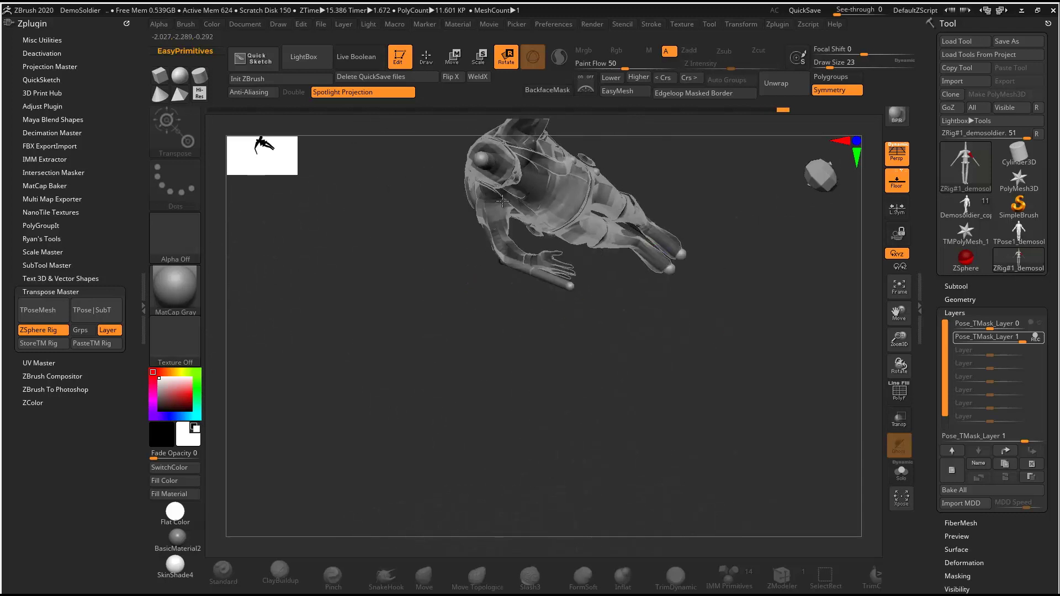
drag(554, 284, 585, 309)
drag(552, 238, 544, 265)
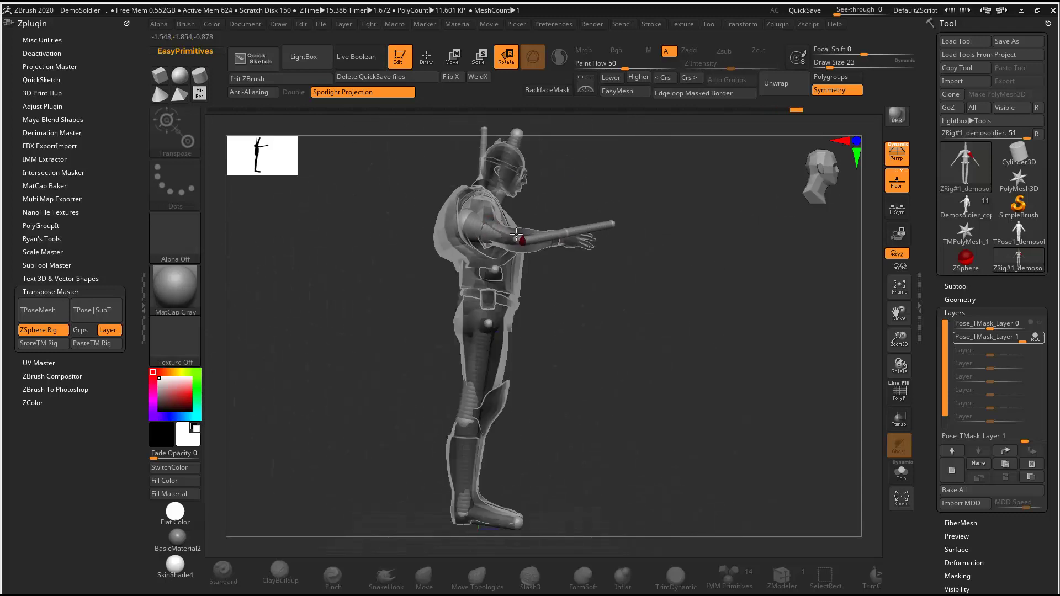
mouse_move(586, 309)
mouse_down()
mouse_move(623, 334)
mouse_move(634, 320)
mouse_up()
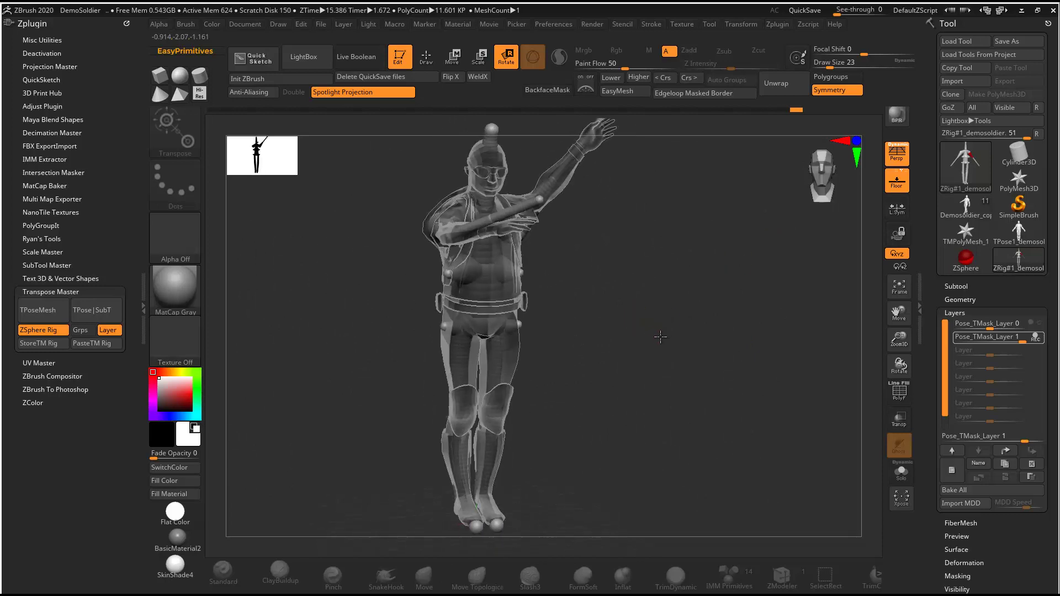
drag(468, 508, 452, 466)
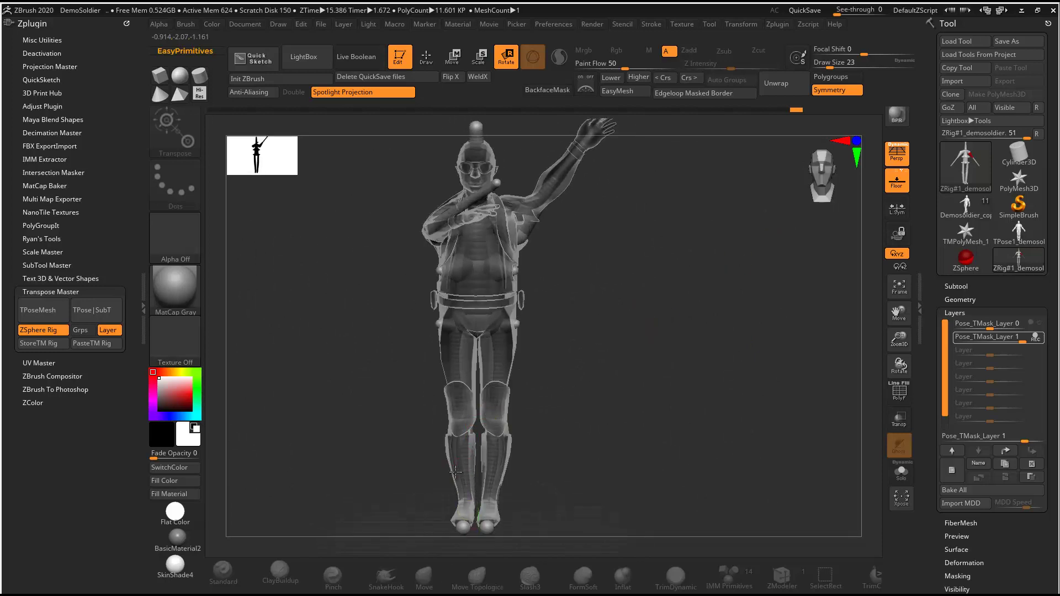
- Orbit around the finished dab pose to check it from side, high and front views
drag(625, 407, 630, 312)
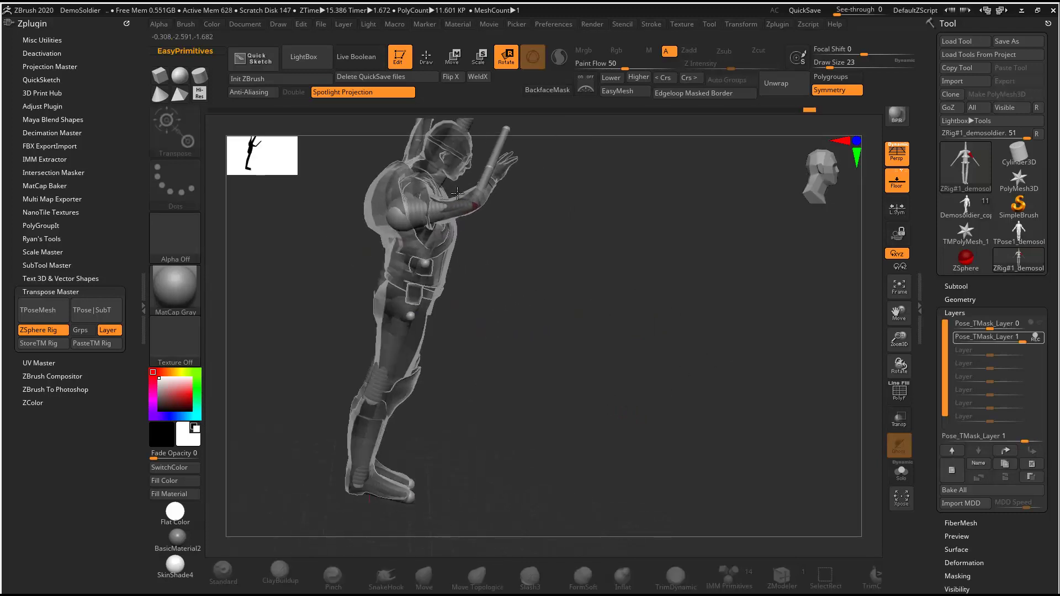
drag(575, 264, 397, 195)
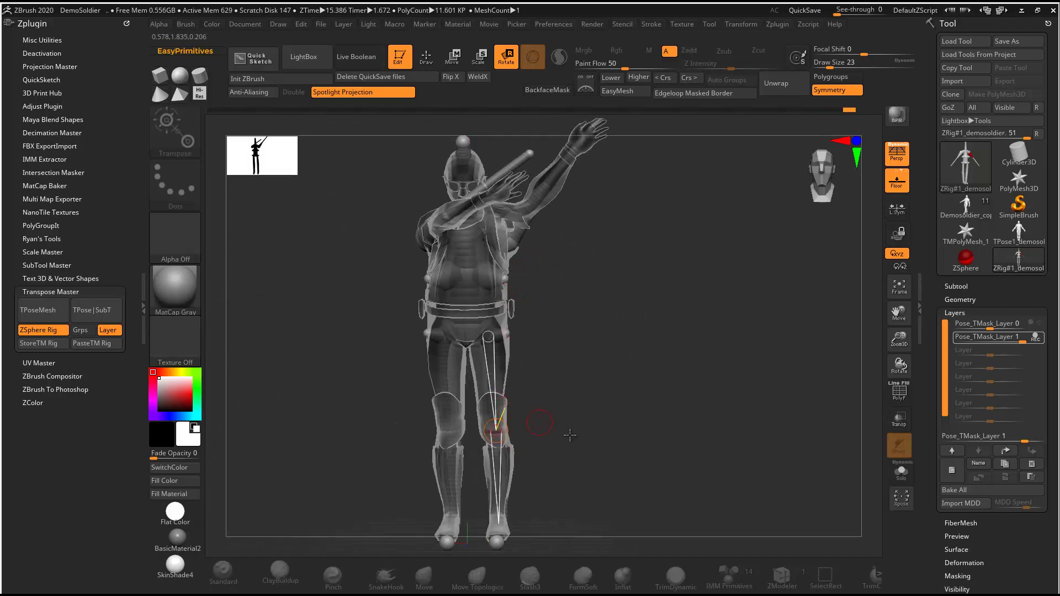
mouse_move(674, 426)
mouse_down()
mouse_move(672, 415)
mouse_move(787, 477)
mouse_up()
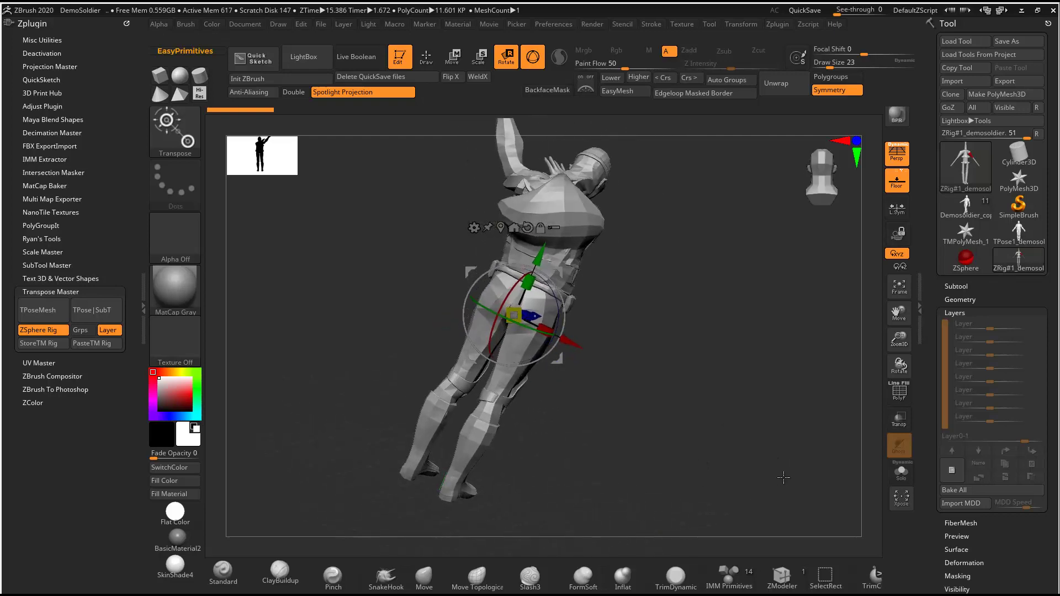
drag(787, 477, 670, 402)
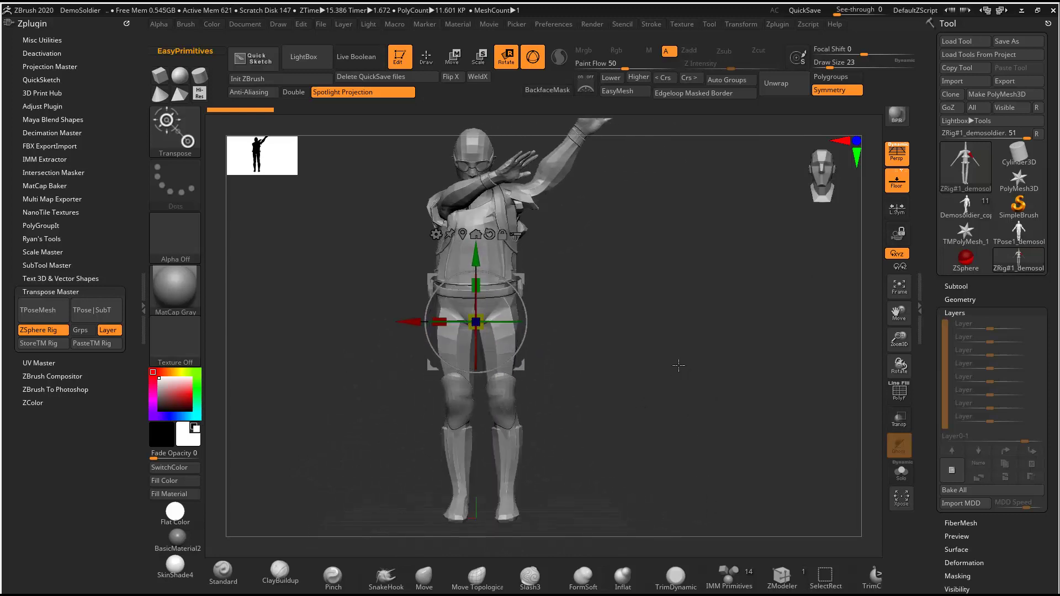
key(w)
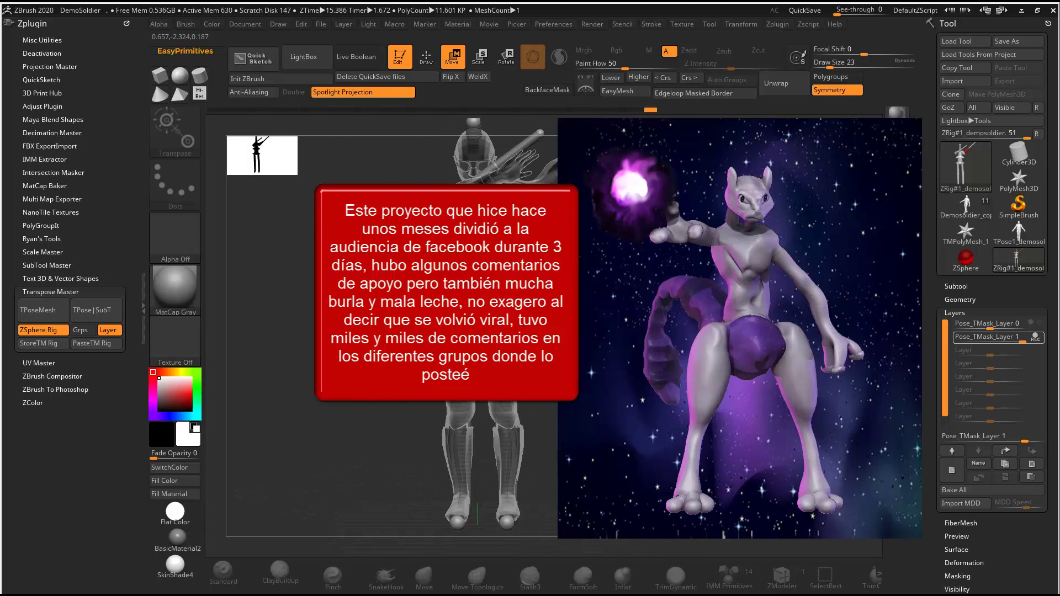
- Switch the transpose tool back to Rotate mode
click(506, 56)
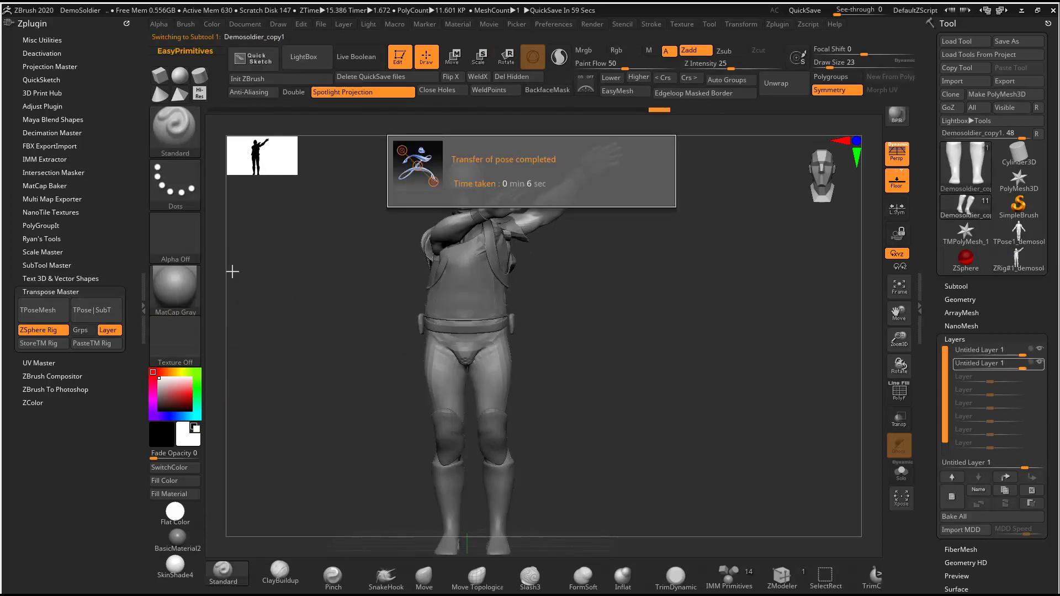
mouse_move(644, 296)
mouse_down()
mouse_move(731, 307)
mouse_move(622, 355)
mouse_move(665, 305)
mouse_move(756, 307)
mouse_move(658, 346)
mouse_move(741, 338)
mouse_move(816, 348)
mouse_up()
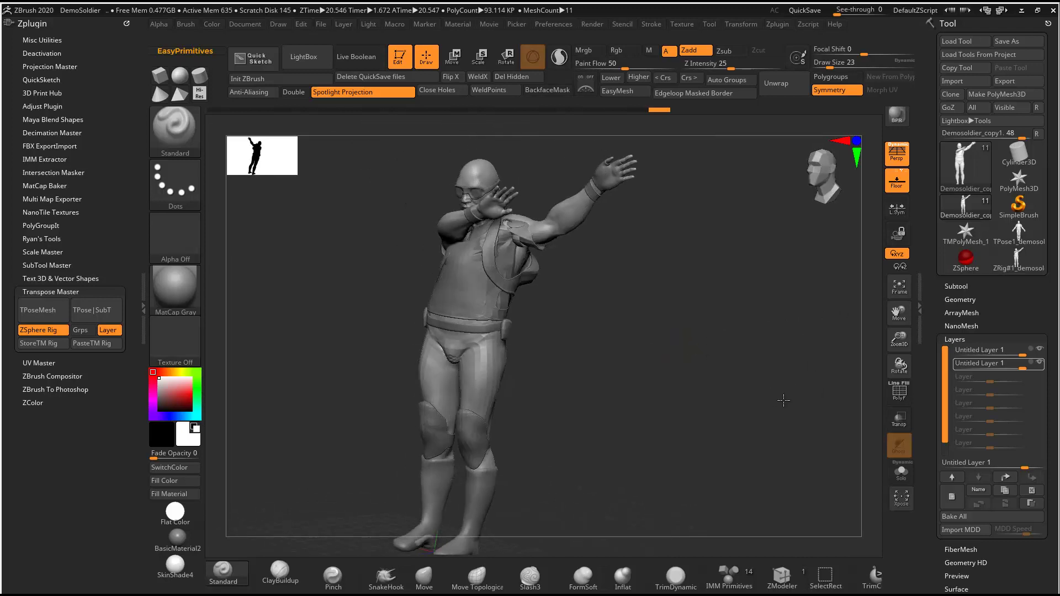
click(1037, 353)
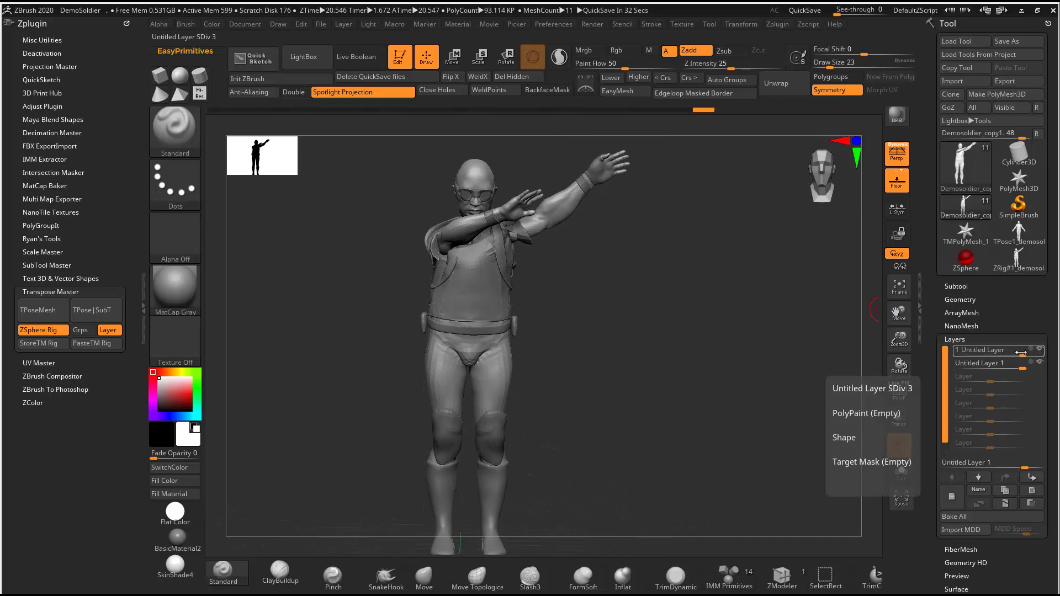
click(1040, 350)
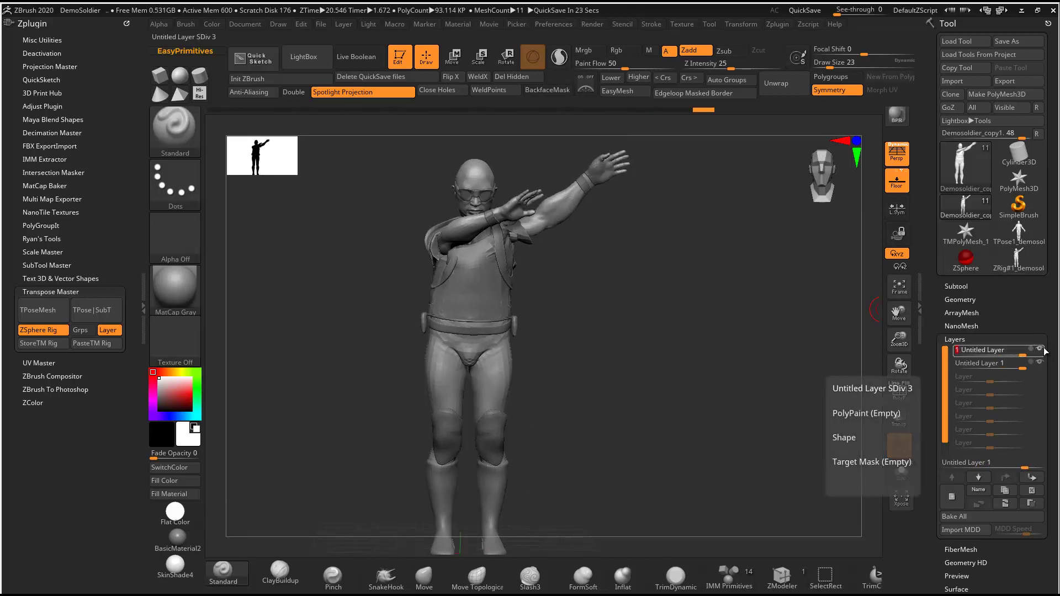
click(957, 286)
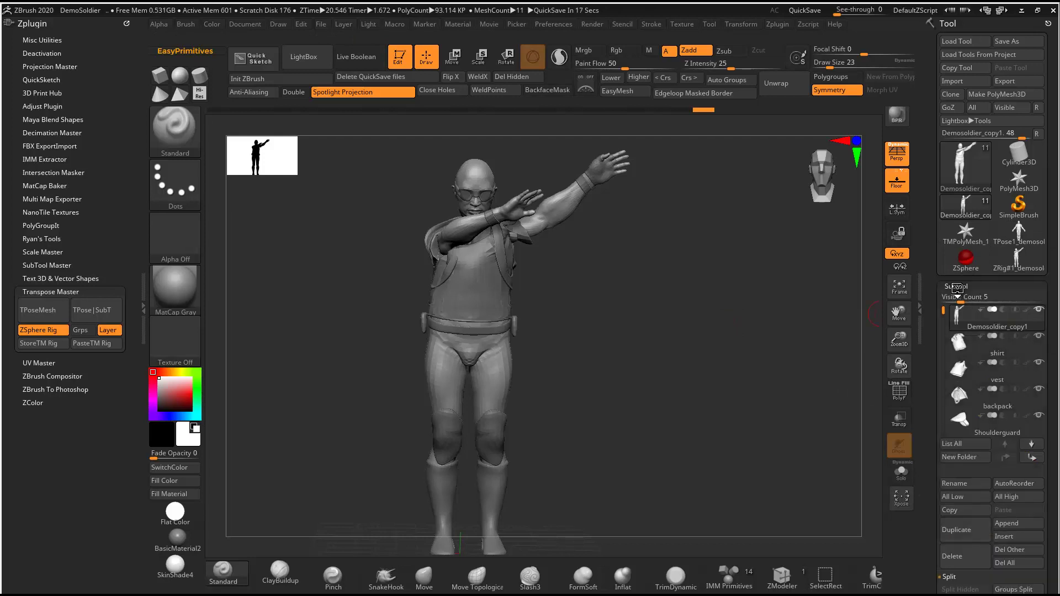
click(955, 339)
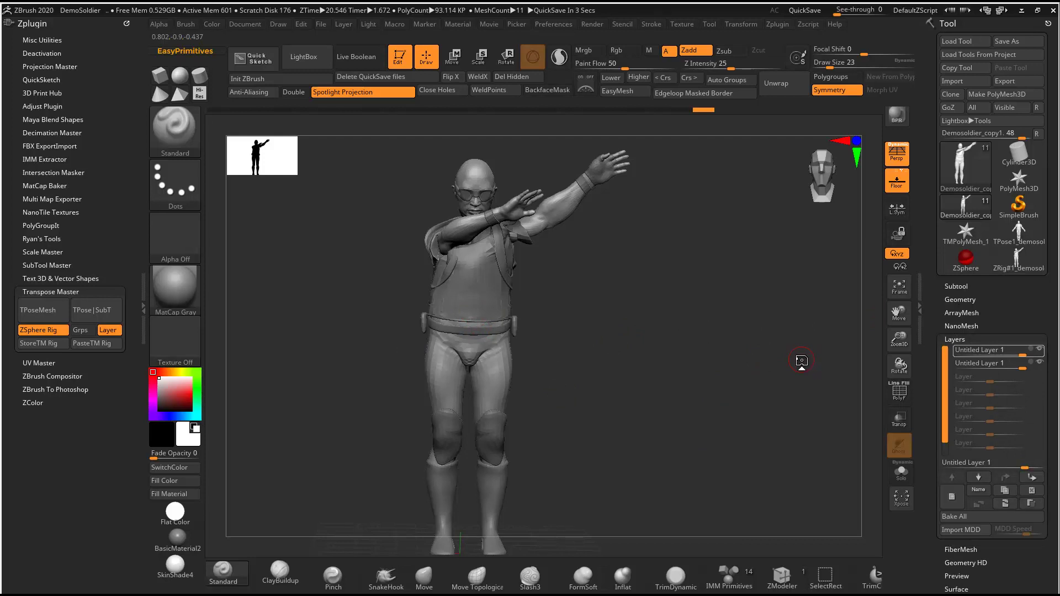
drag(679, 315, 703, 309)
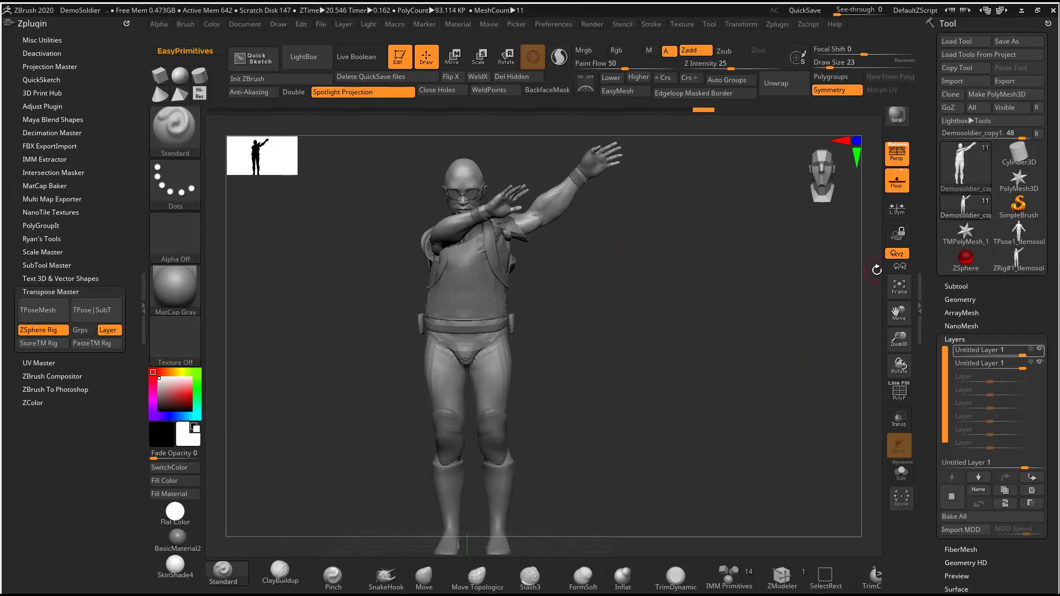
mouse_move(986, 362)
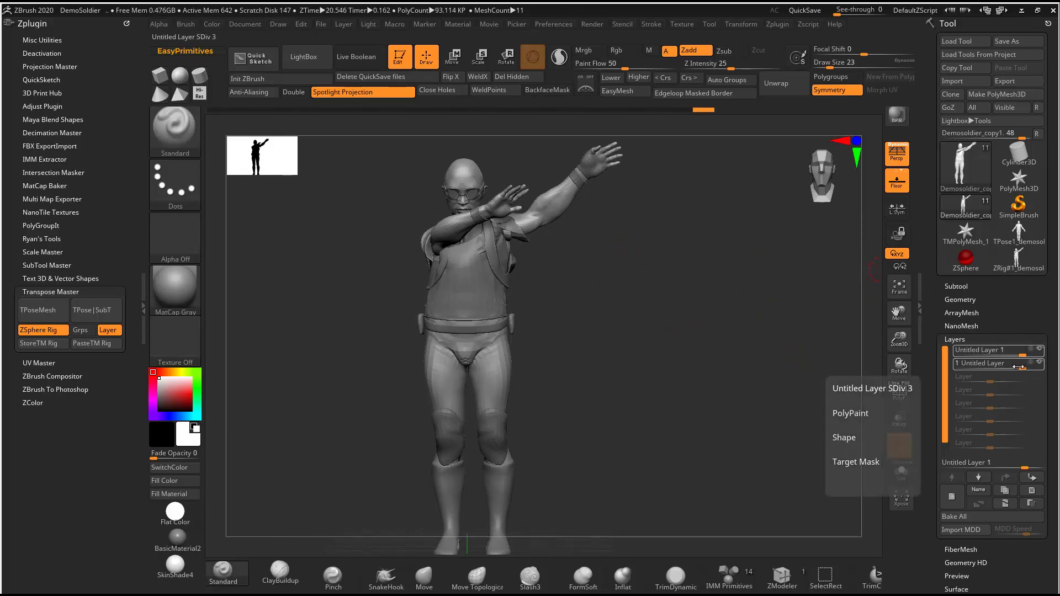
- Turn the dab layer strength to about 0 on the shirt, vest, goggles and boots subtools
drag(1020, 363, 993, 364)
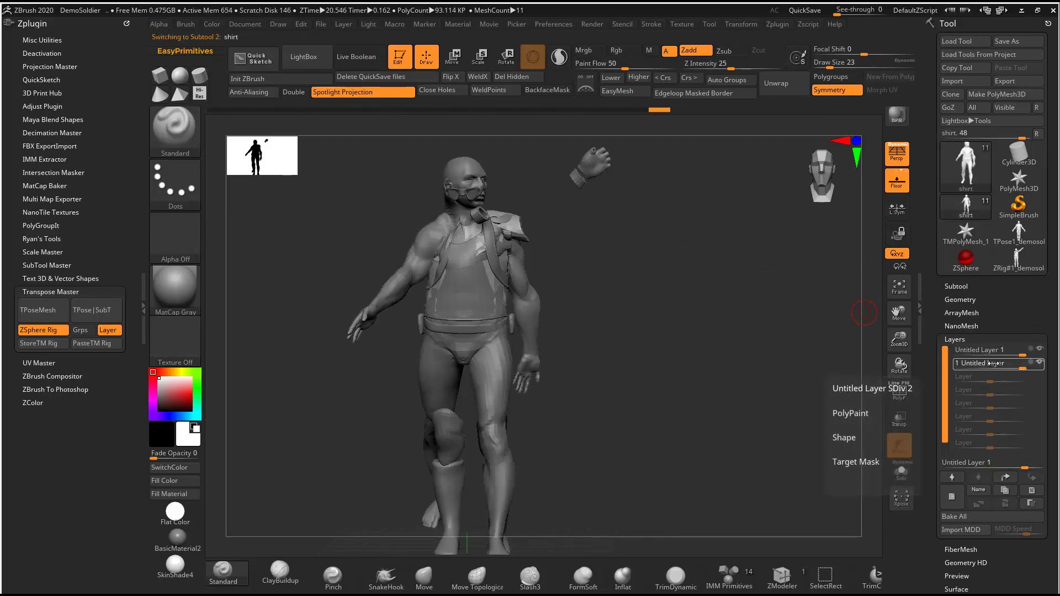
key(Down)
drag(993, 364, 984, 366)
key(Down)
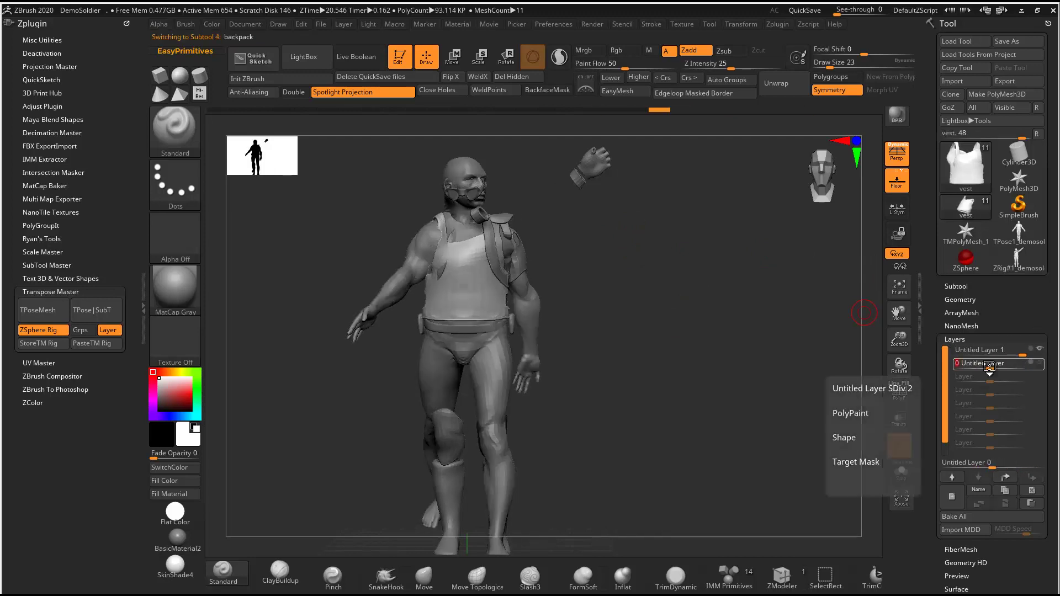
key(Down)
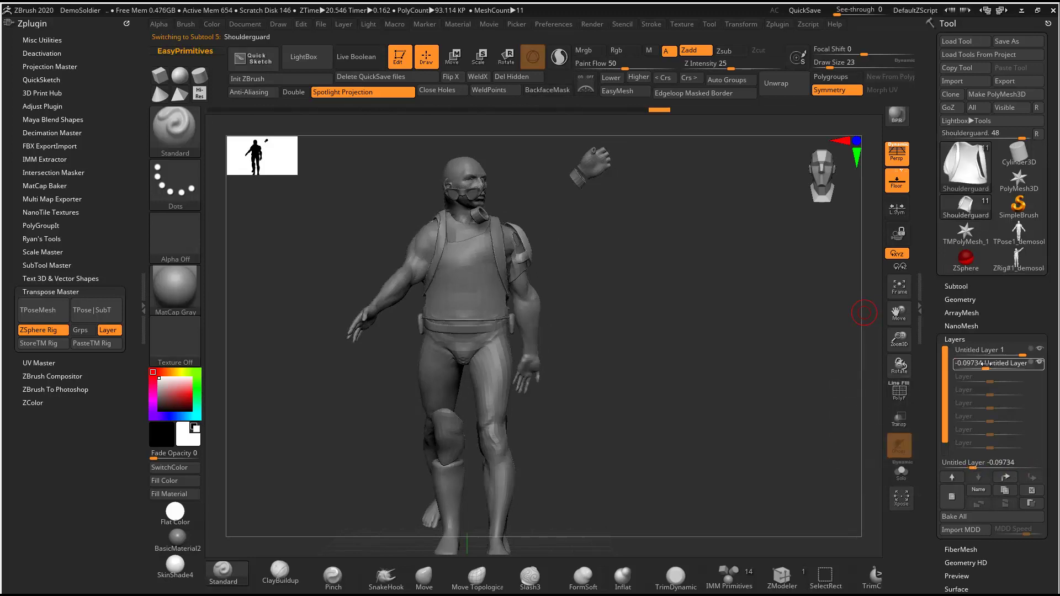
key(Down)
key(Down)
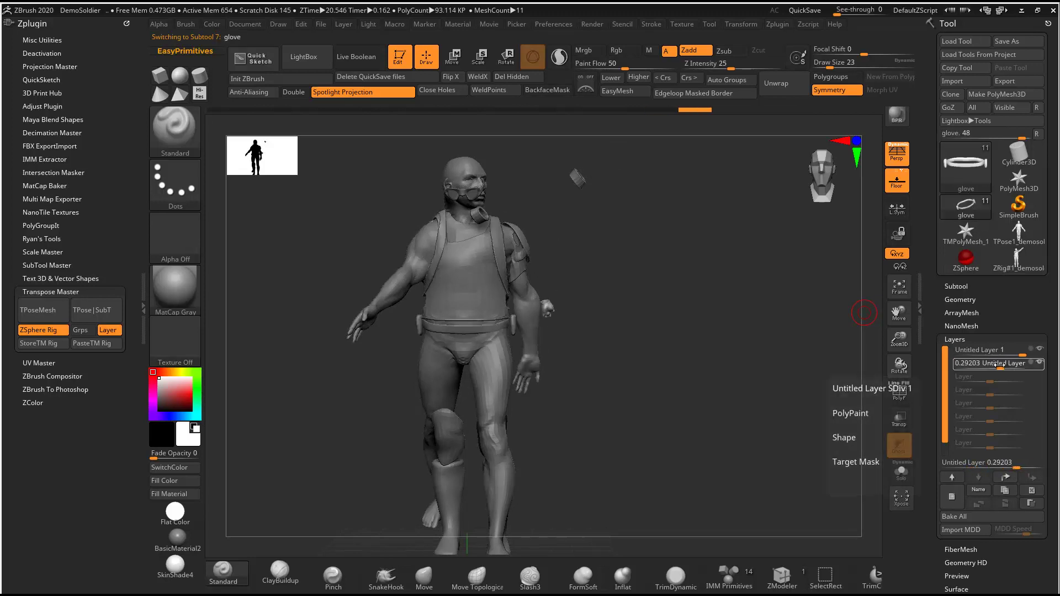
key(Down)
drag(994, 364, 986, 366)
key(Down)
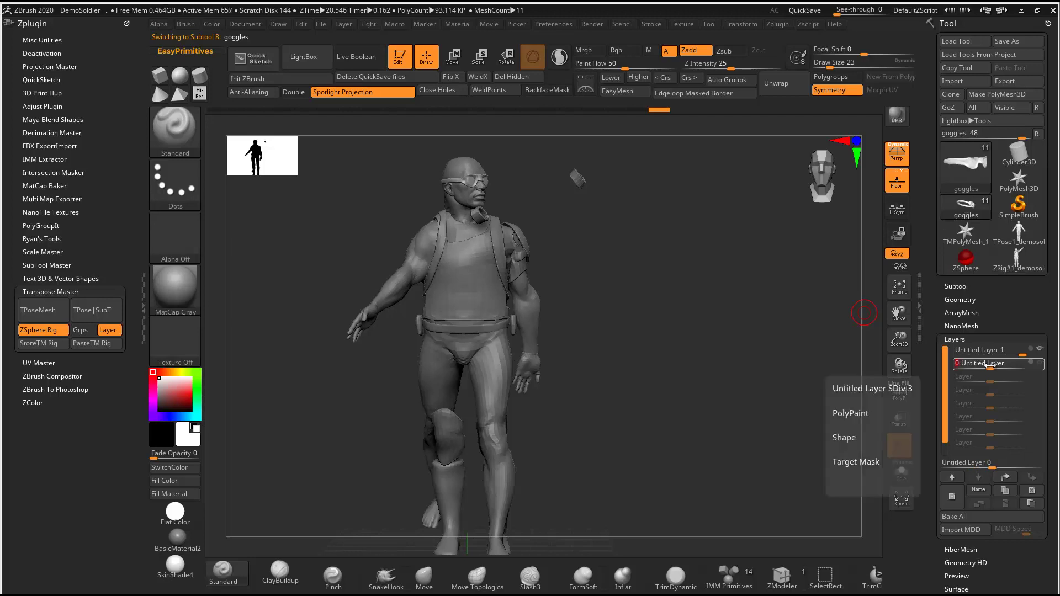
key(Down)
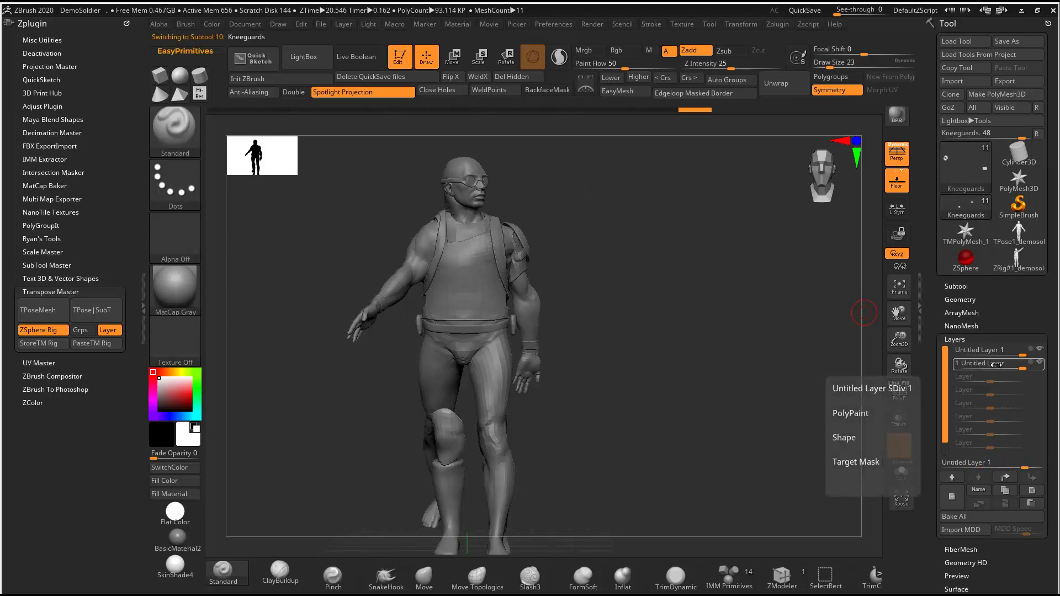
key(Down)
drag(991, 367, 986, 364)
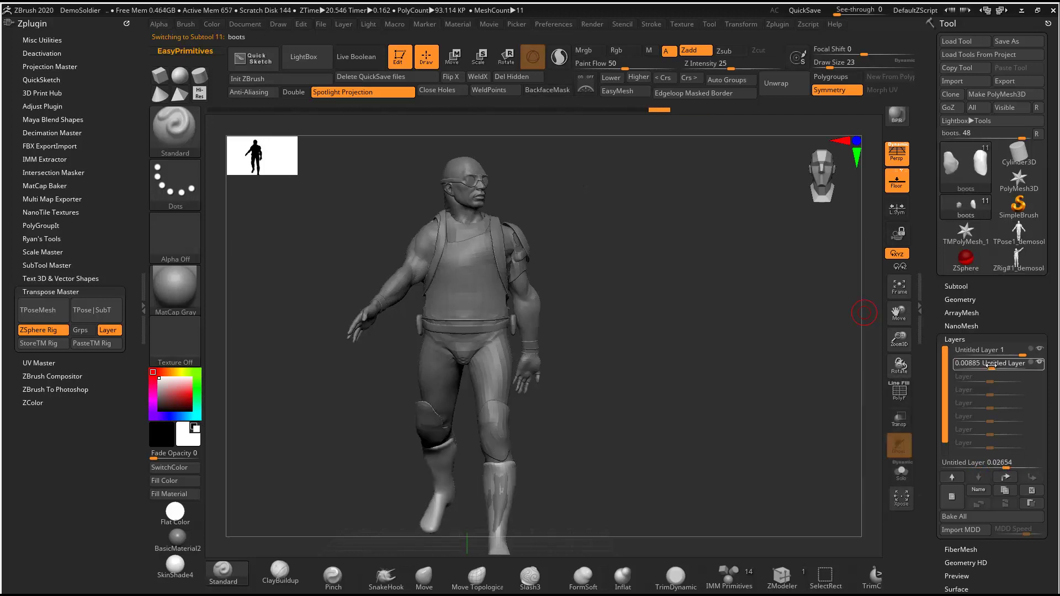